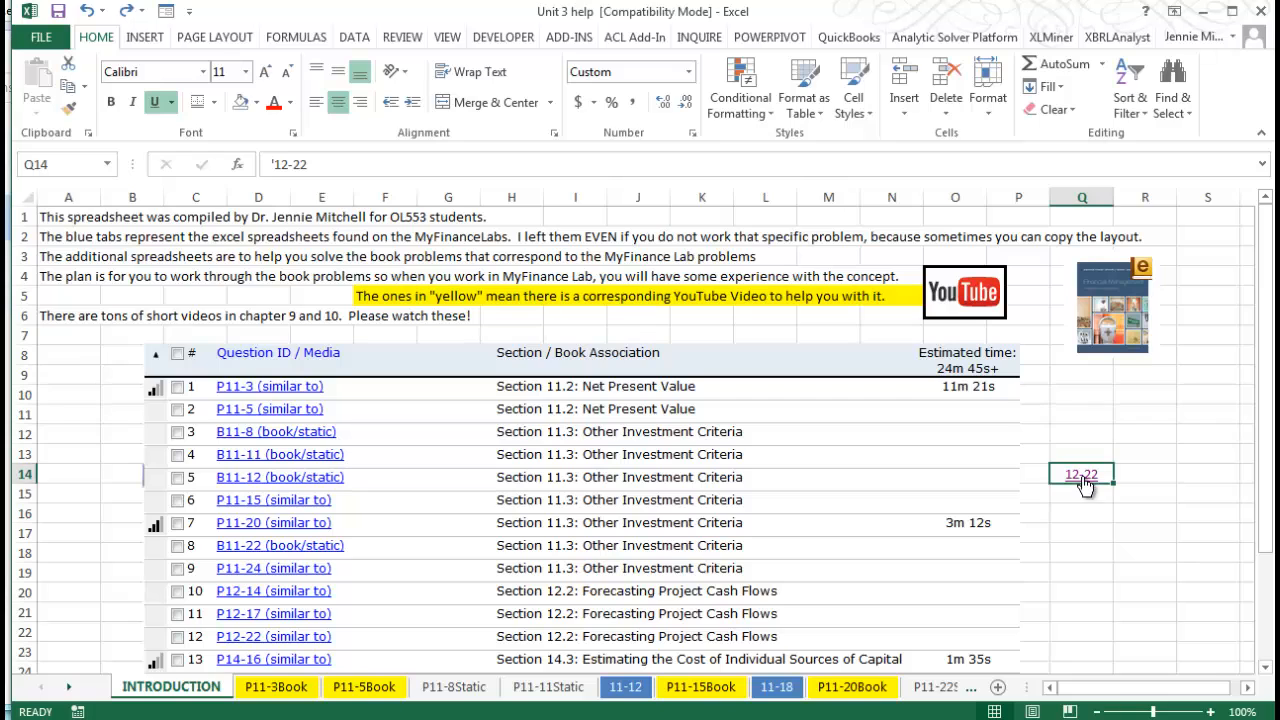
# Step: Open the P12-22Book sheet through the 12-22 link on the INTRODUCTION sheet and bring up its project assumptions and cash flow table
pyautogui.doubleClick(1085, 475)
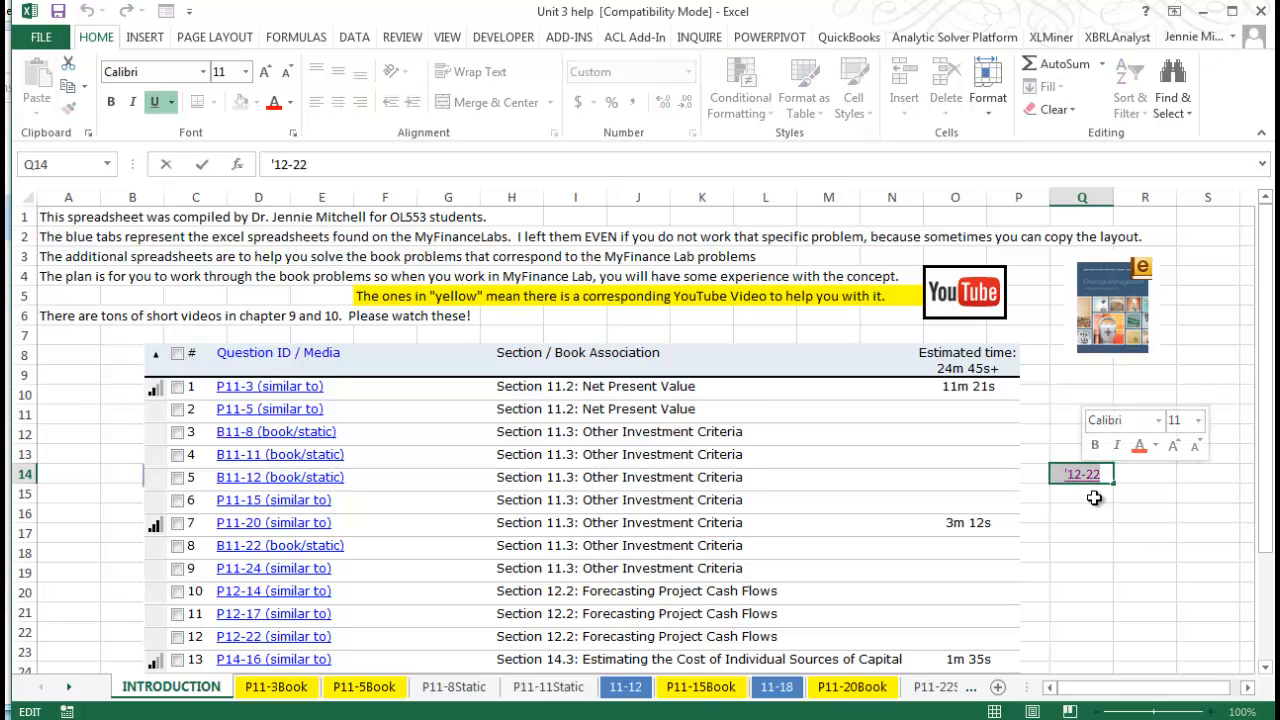
pyautogui.press('Escape')
pyautogui.click(1085, 475)
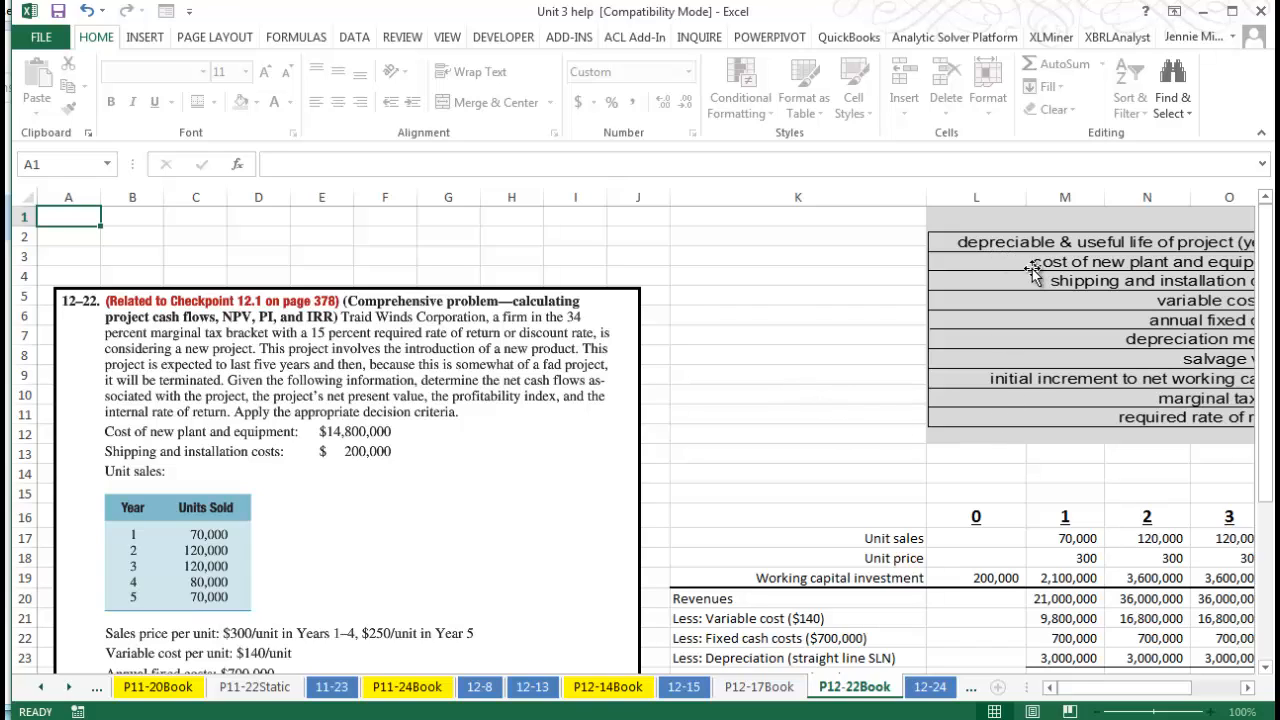
pyautogui.click(1248, 688)
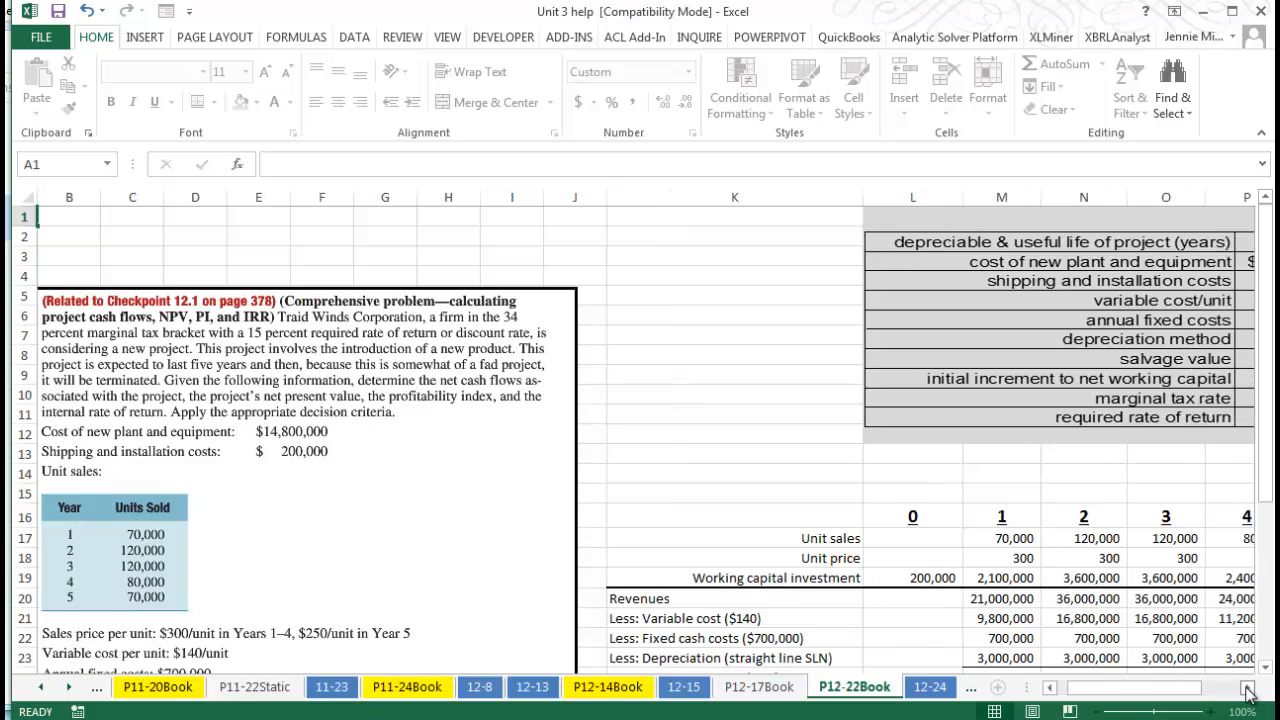
pyautogui.click(1248, 688)
pyautogui.click(1248, 688)
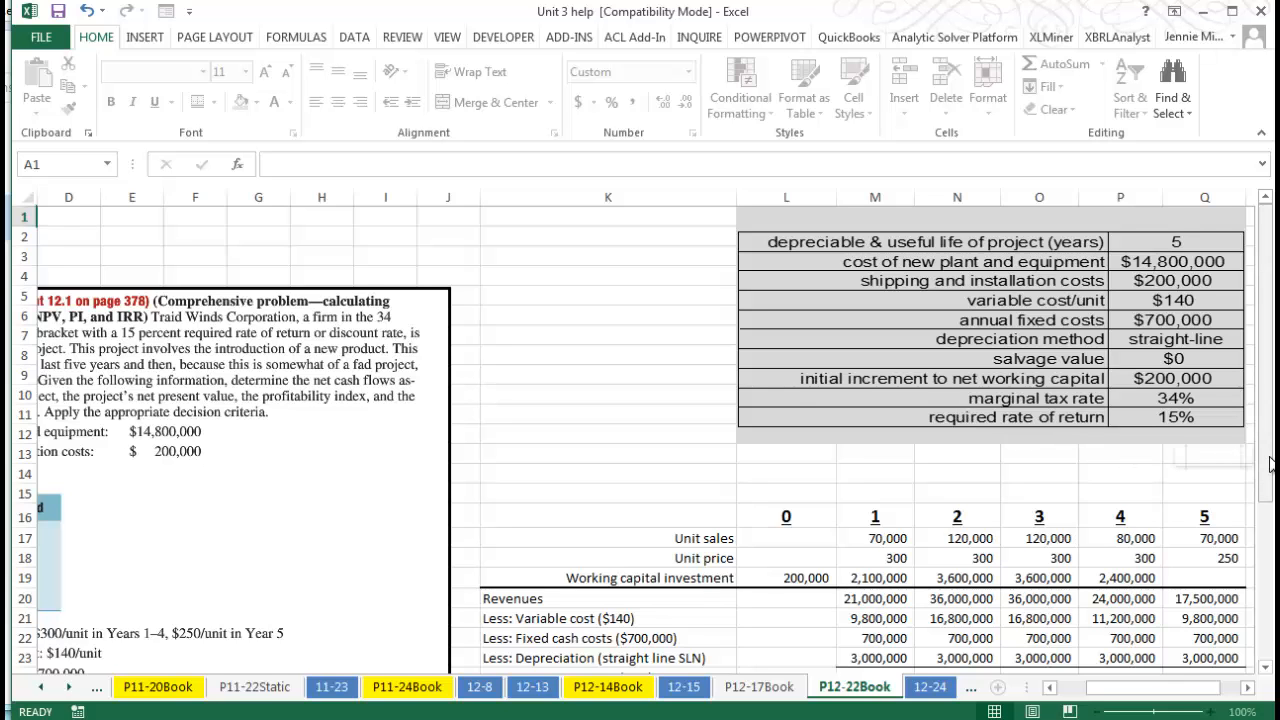
pyautogui.moveTo(1270, 463); pyautogui.dragTo(1271, 592)
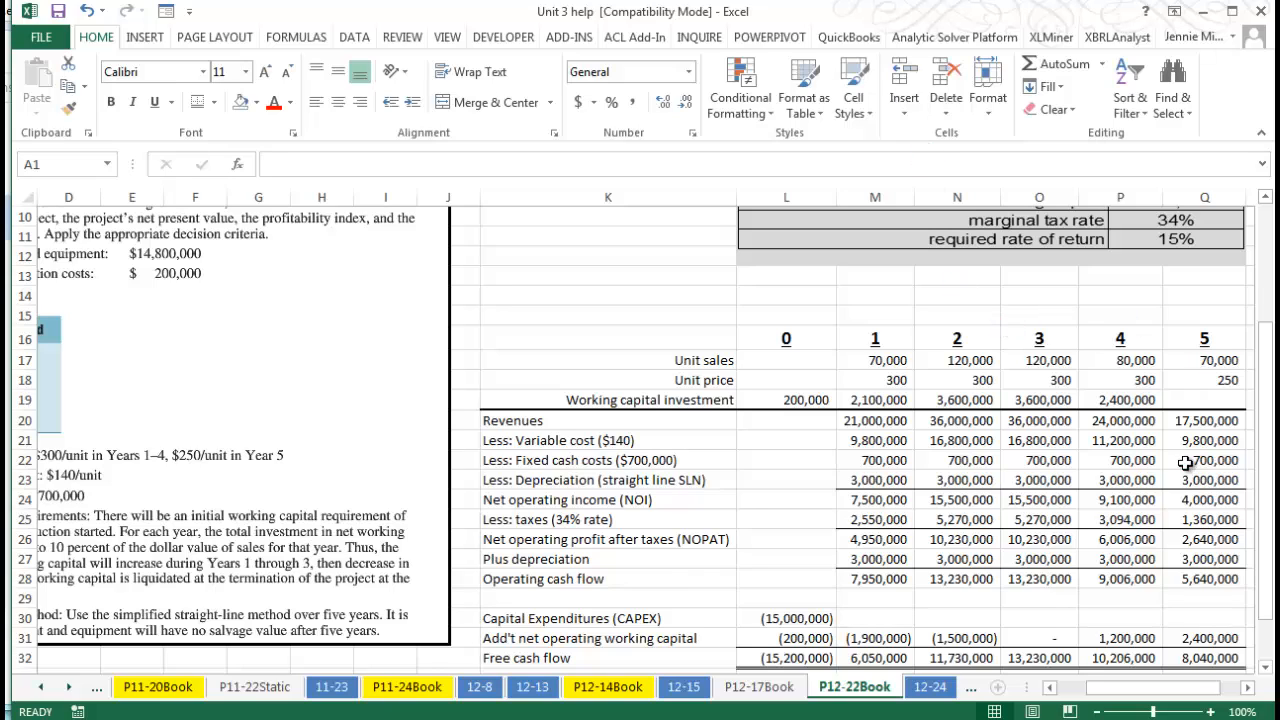
# Step: Examine the unit sales for years 1 to 5 and the year 1 unit price, revenue and variable cost cells
pyautogui.click(893, 362)
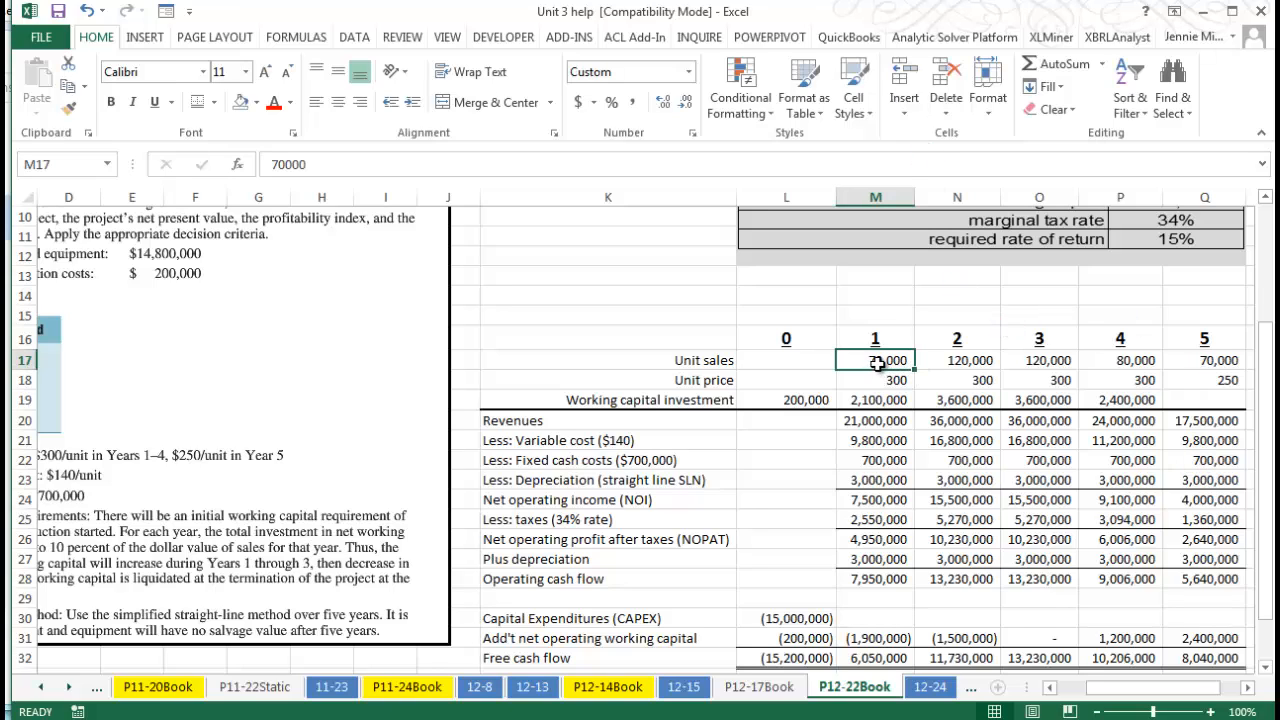
pyautogui.click(952, 366)
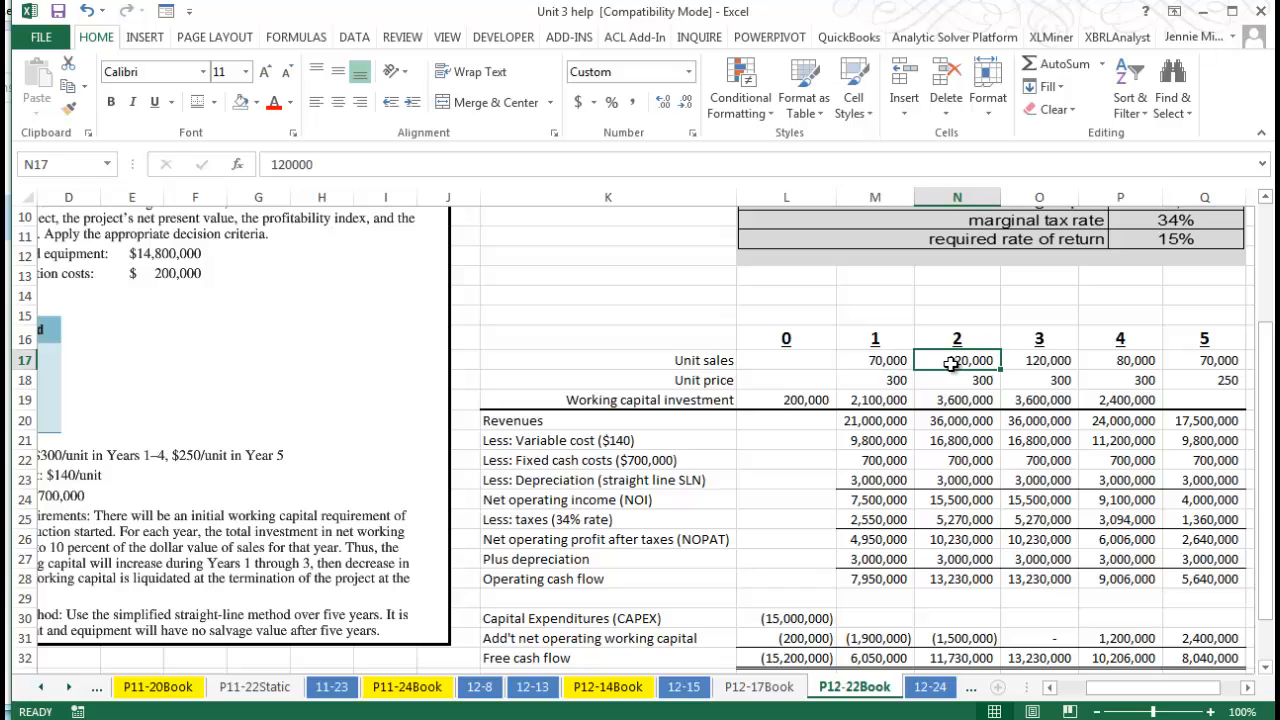
pyautogui.click(1051, 366)
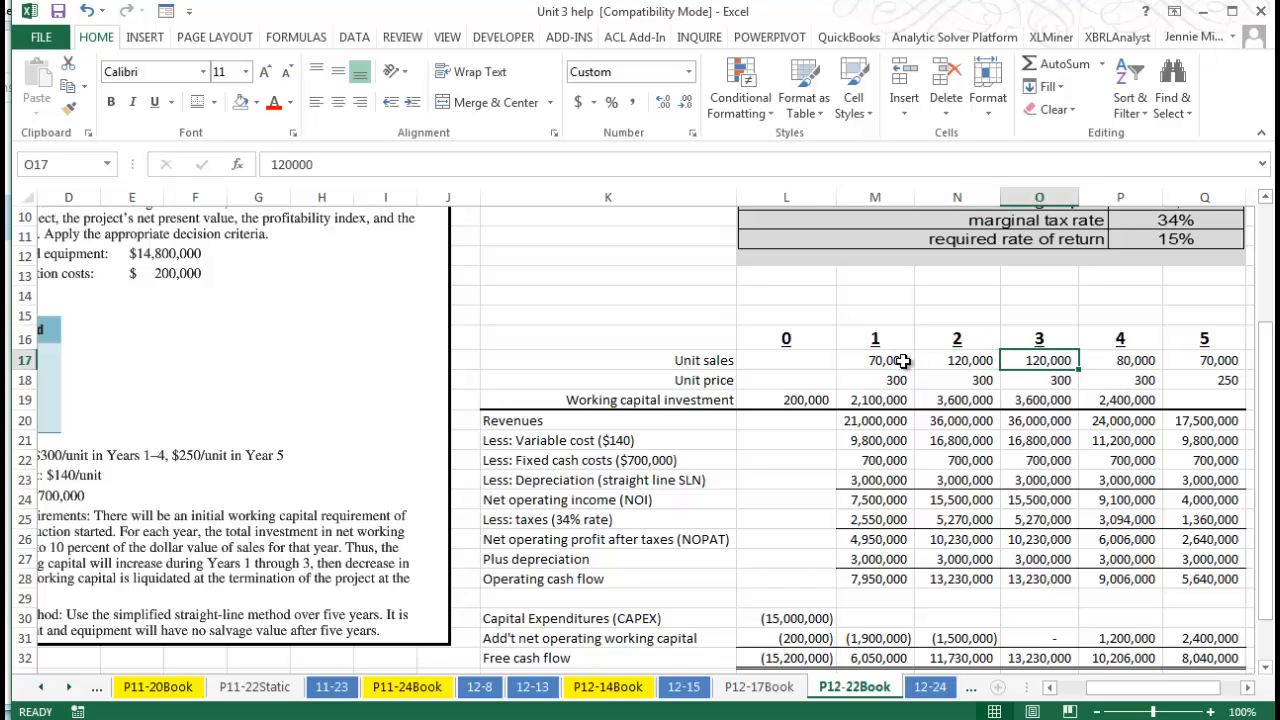
pyautogui.click(1128, 361)
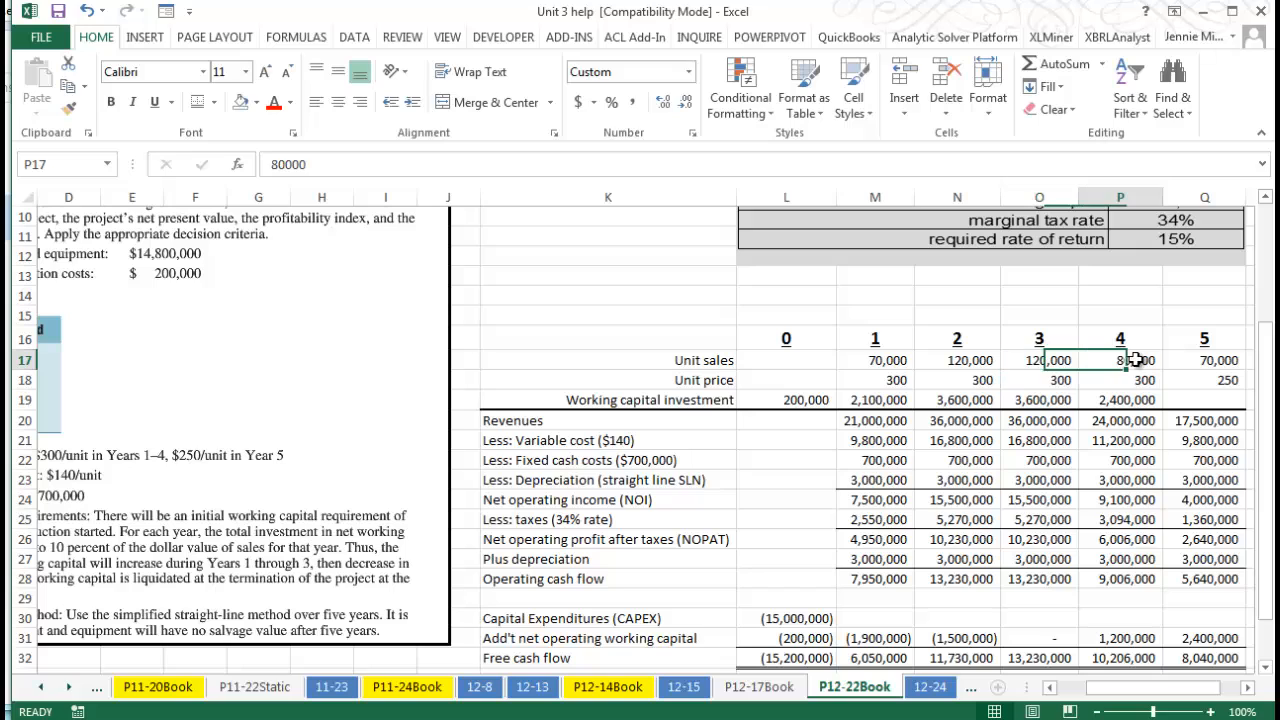
pyautogui.click(1190, 362)
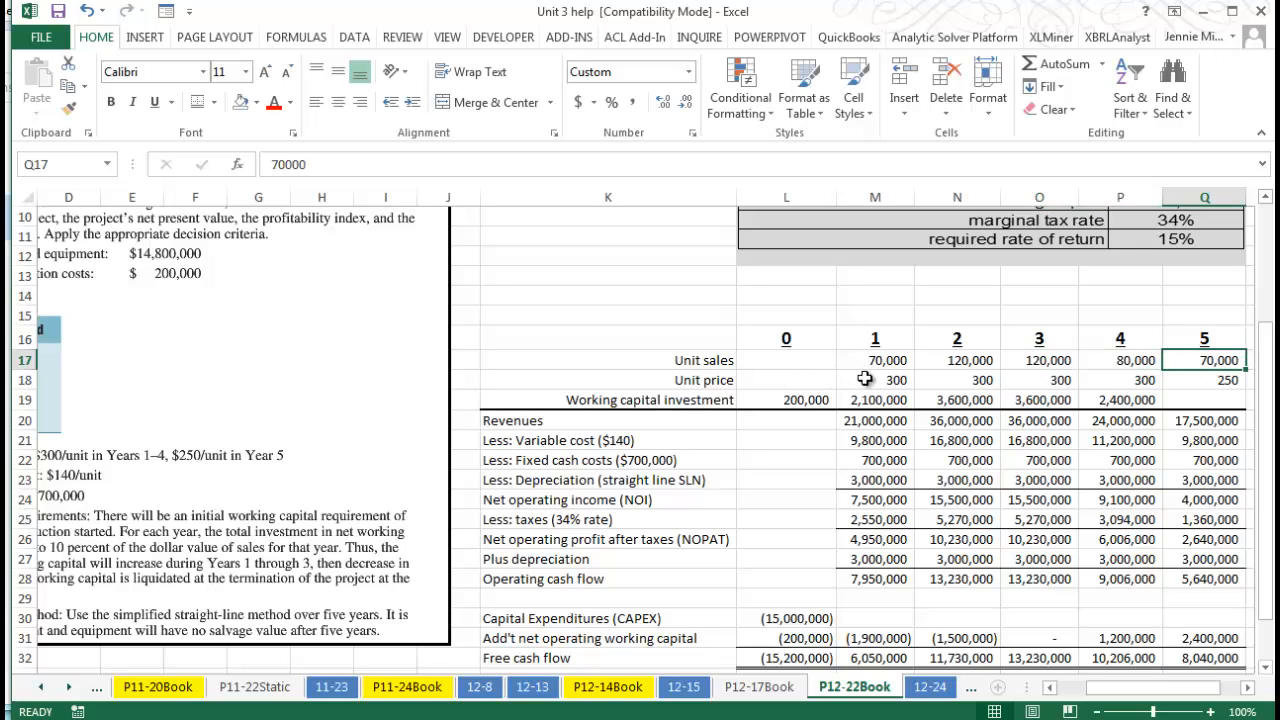
pyautogui.click(878, 378)
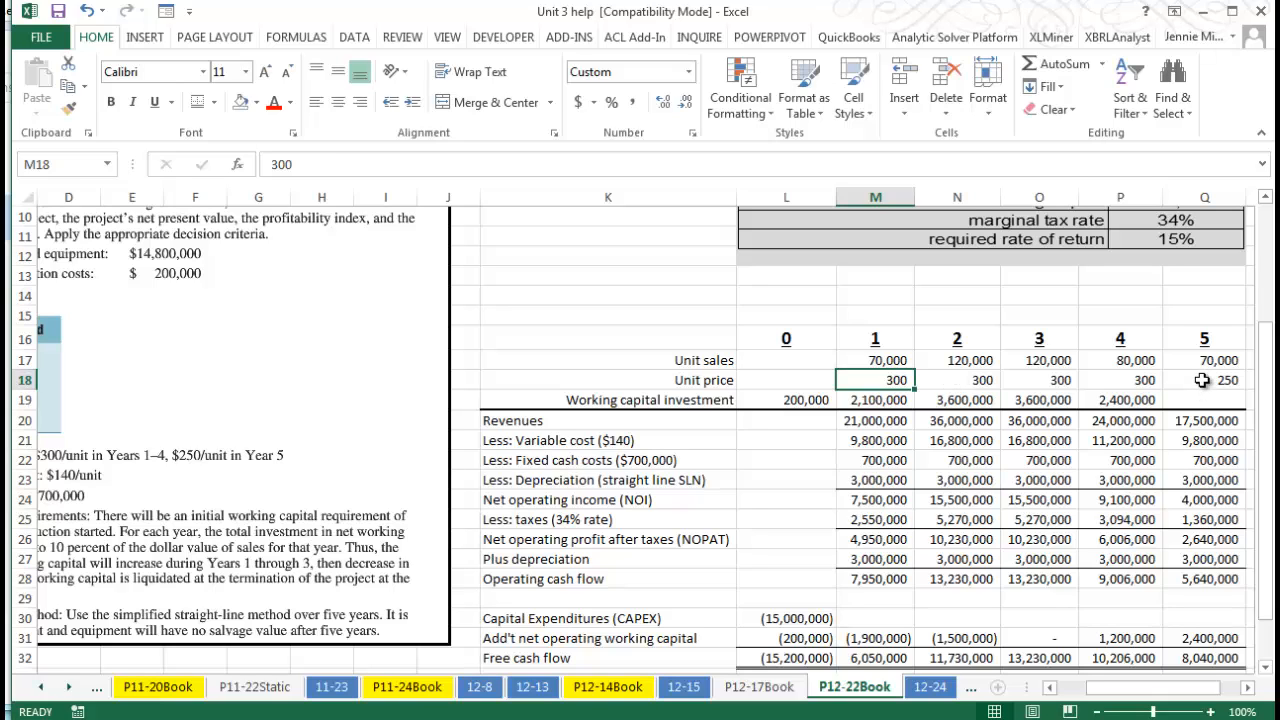
pyautogui.click(884, 424)
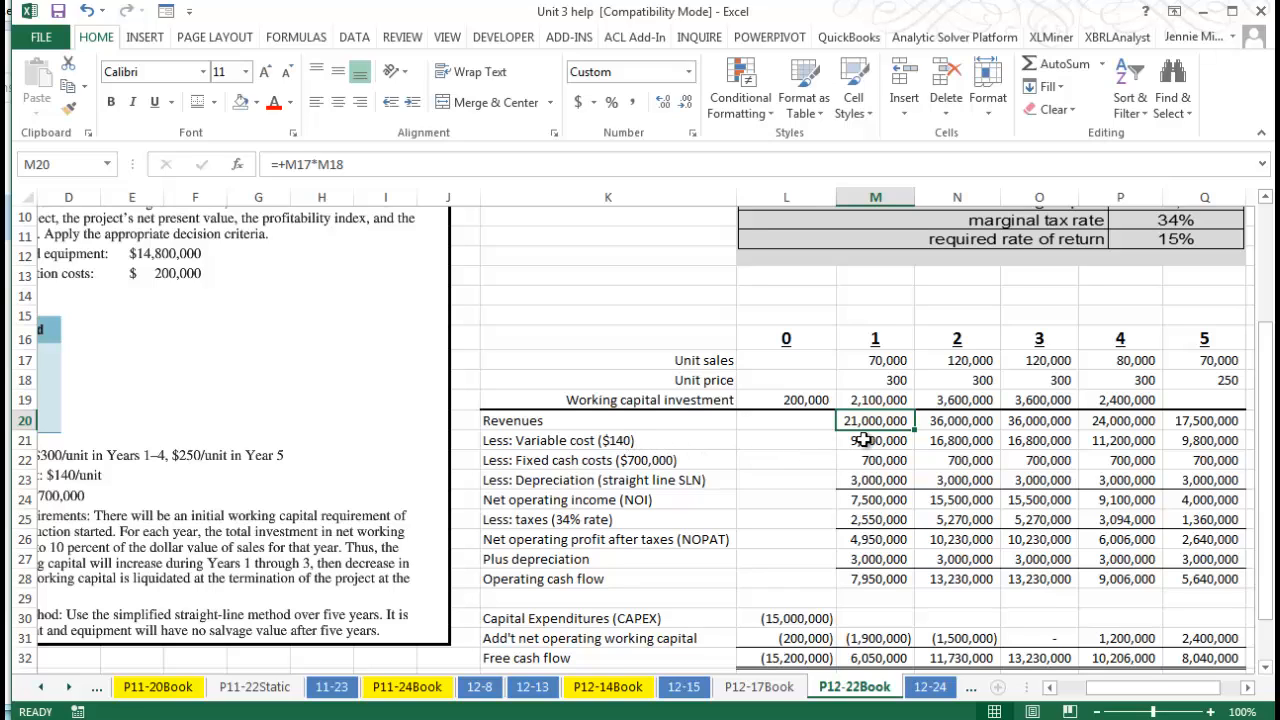
pyautogui.click(864, 440)
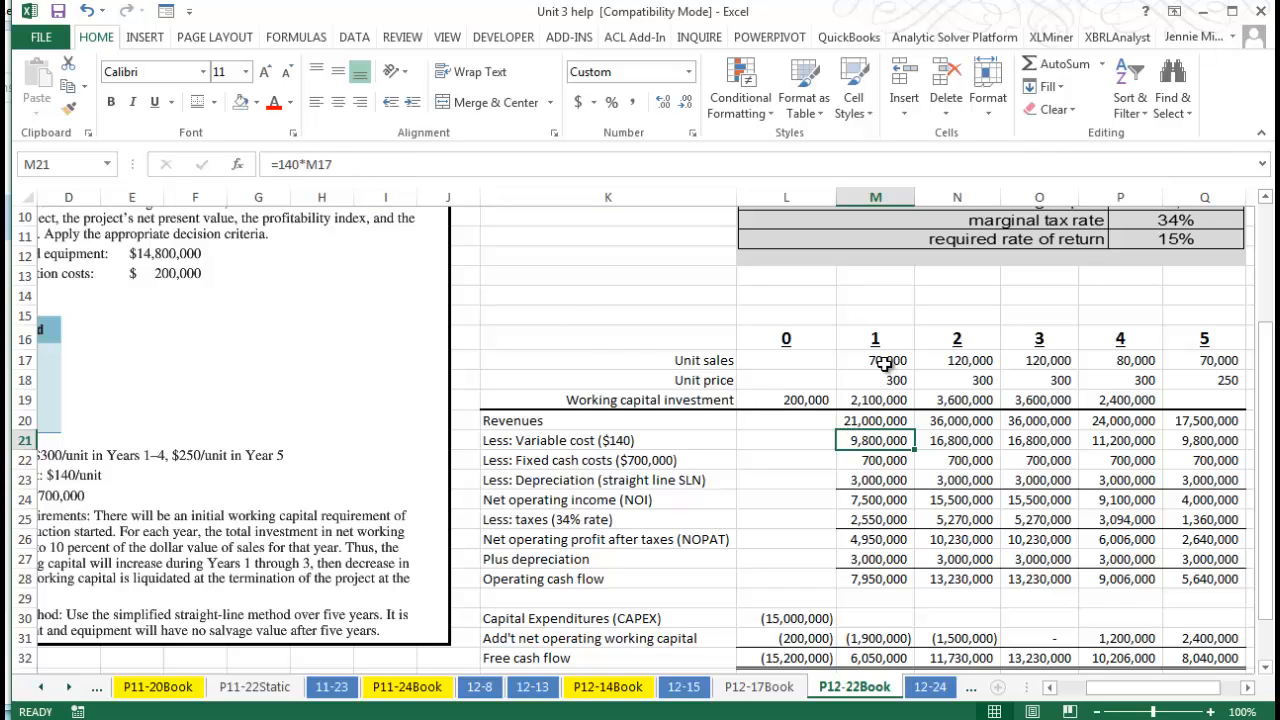
# Step: Change the "Unit sales" row label in K17 to "Units"
pyautogui.click(698, 360)
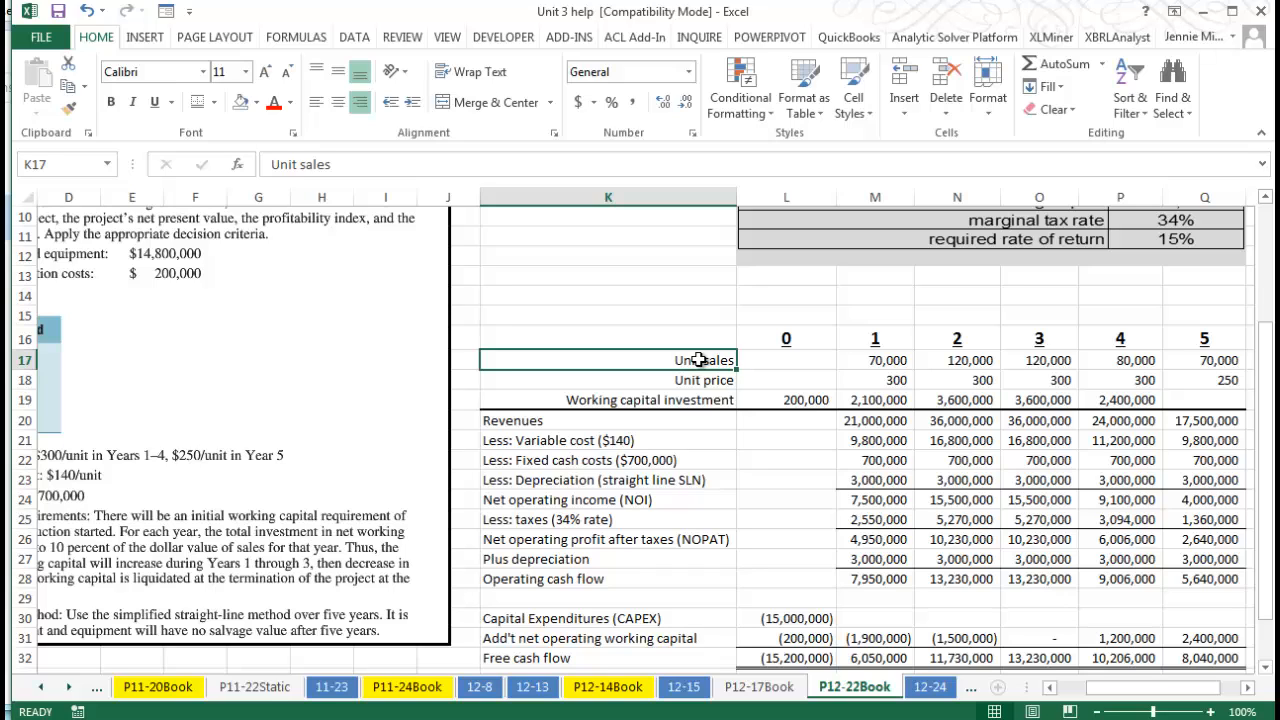
pyautogui.write('Units')
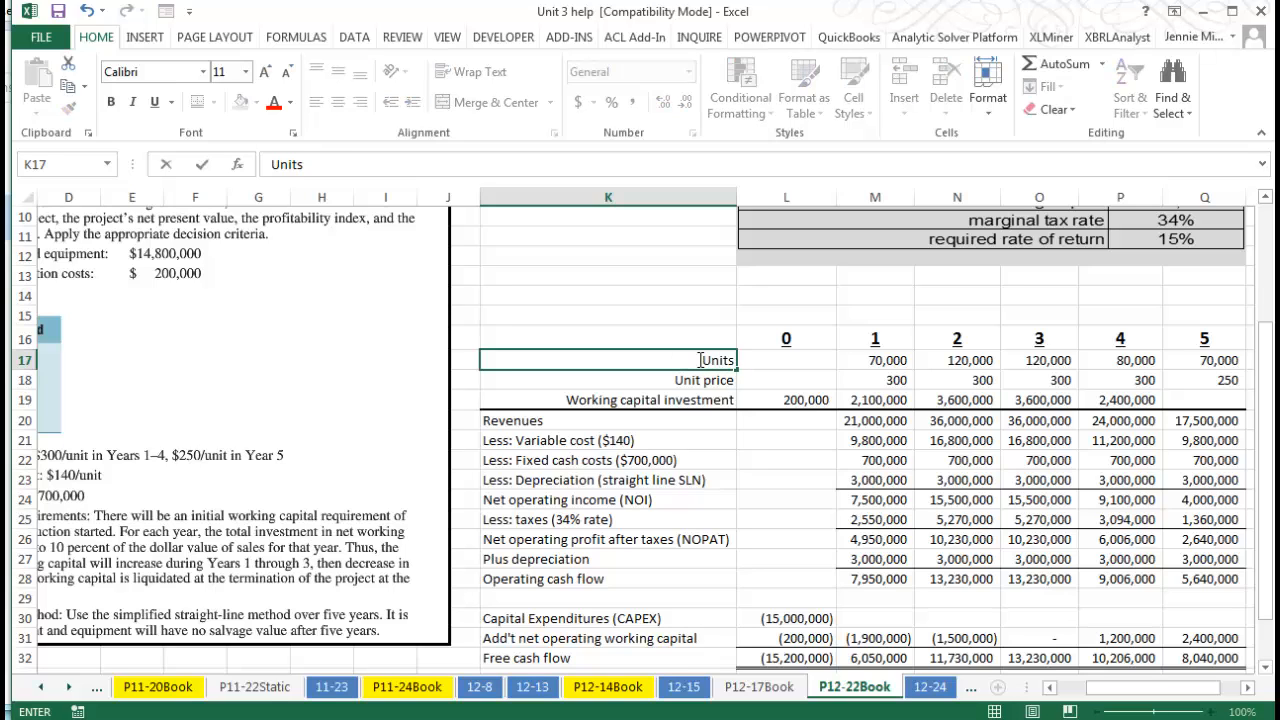
pyautogui.press('Return')
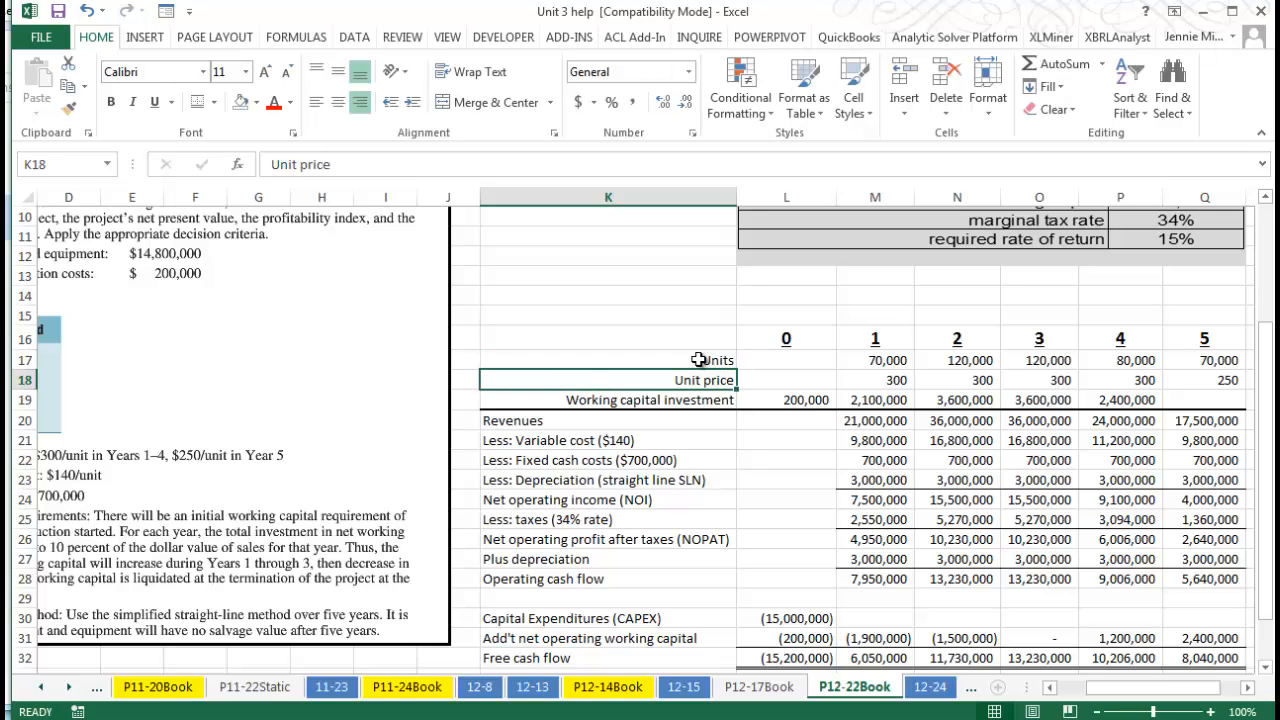
# Step: Check the year 1 fixed cash cost and inspect the function arguments of the straight-line depreciation formula in M23
pyautogui.click(866, 460)
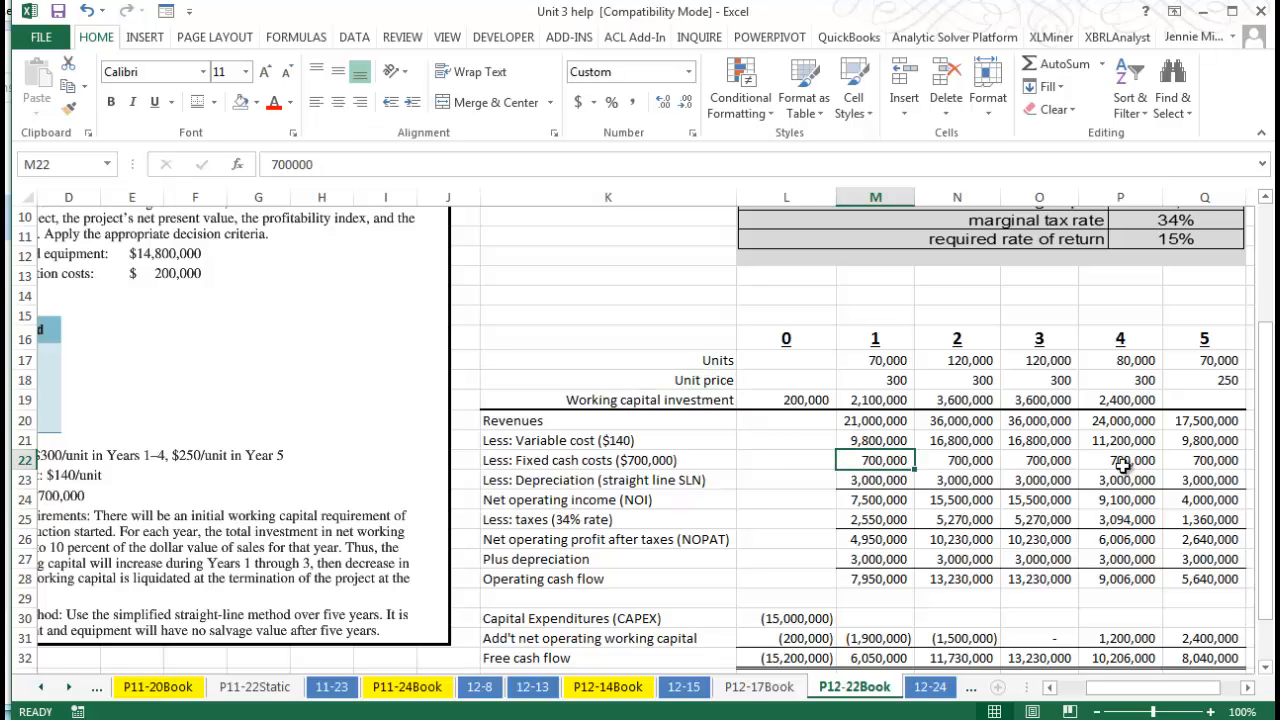
pyautogui.click(878, 480)
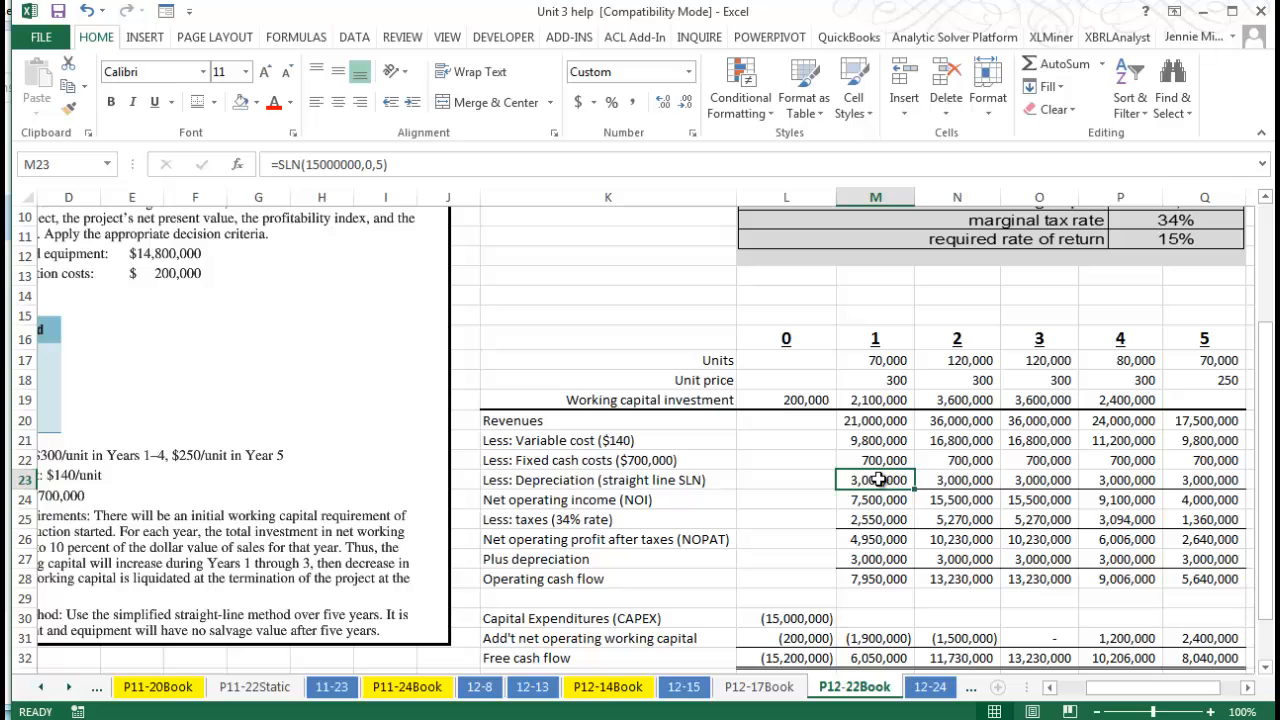
pyautogui.doubleClick(878, 480)
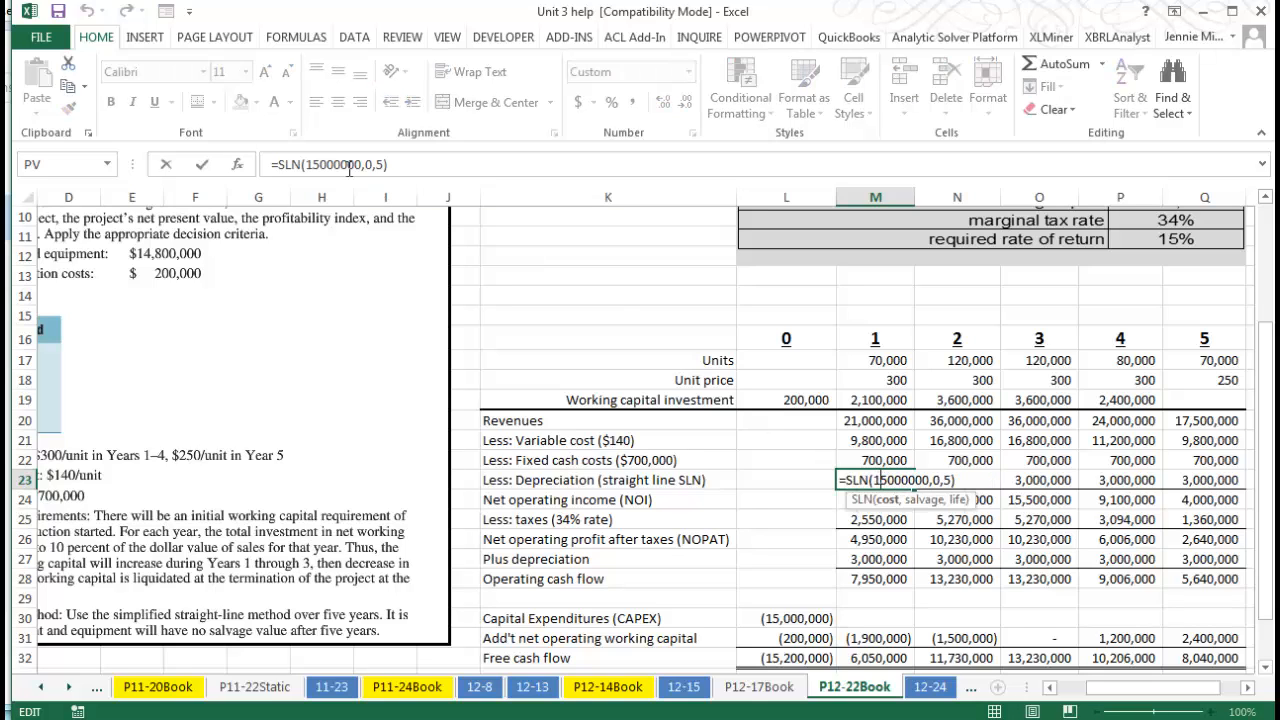
pyautogui.click(312, 165)
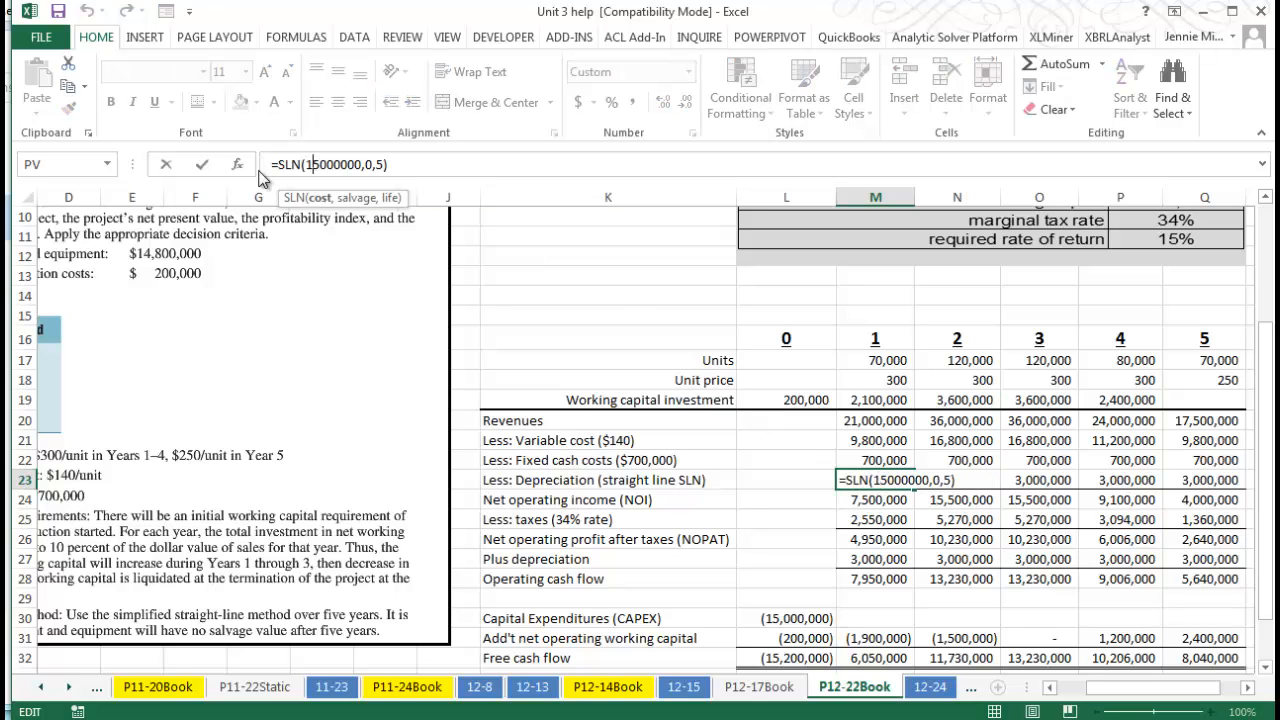
pyautogui.click(241, 168)
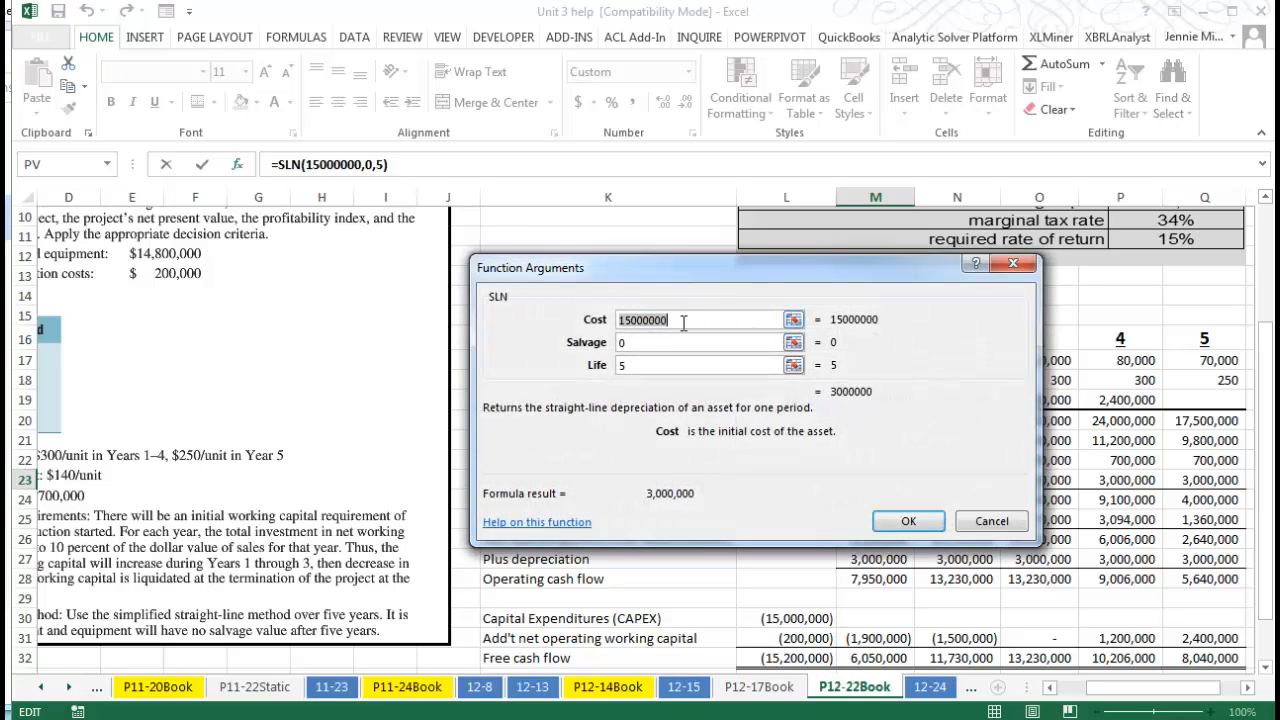
pyautogui.click(683, 321)
pyautogui.click(908, 521)
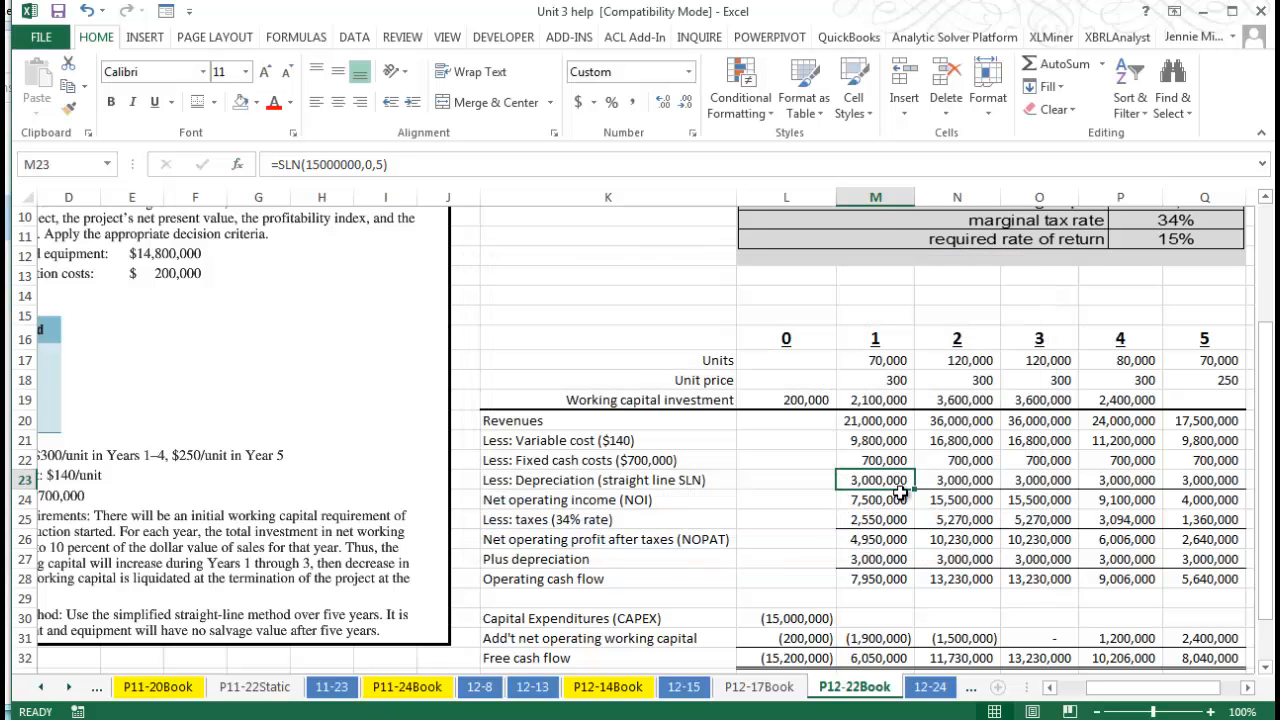
# Step: Examine the year 1 formulas for net operating income, taxes, NOPAT, the depreciation add-back and operating cash flow
pyautogui.click(884, 500)
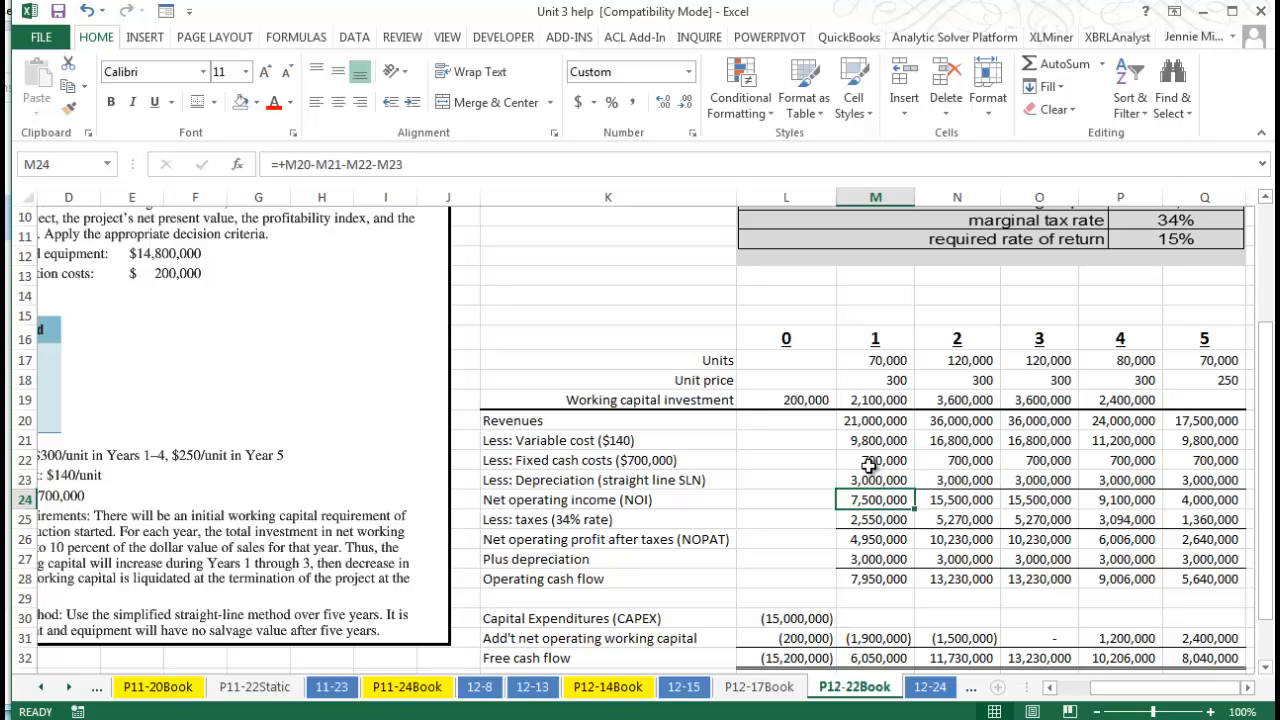
pyautogui.click(873, 519)
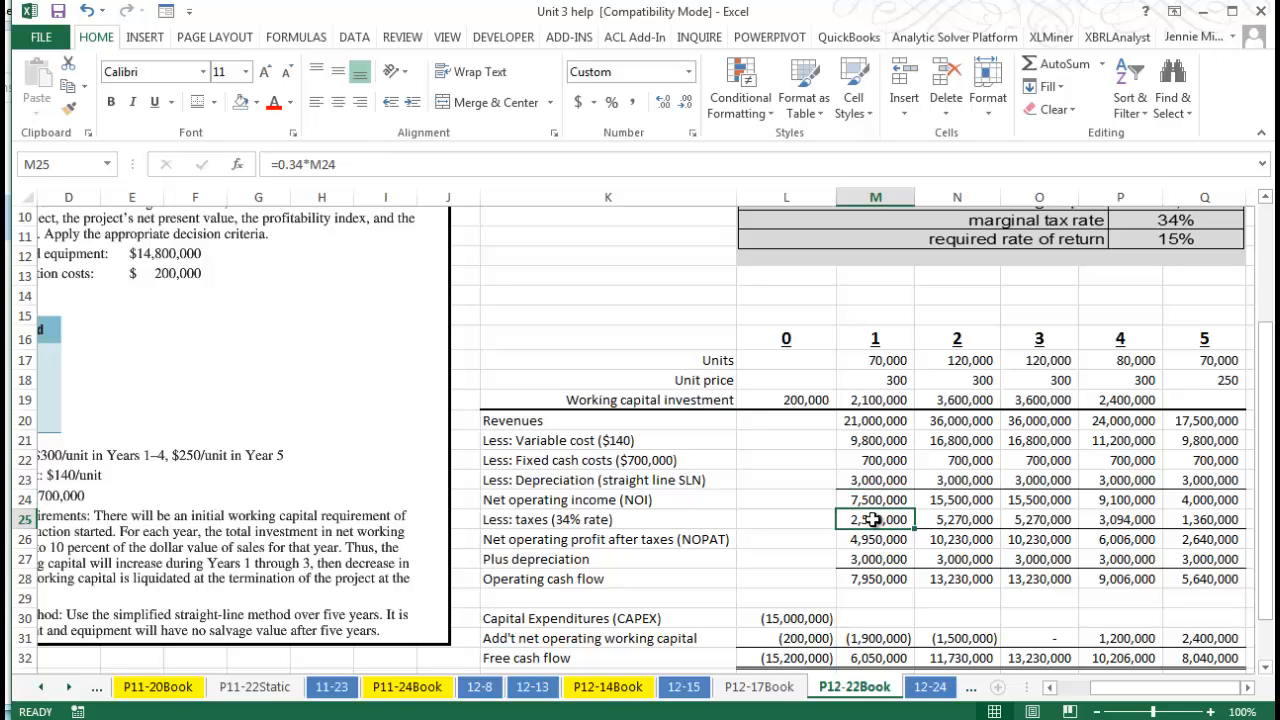
pyautogui.click(896, 498)
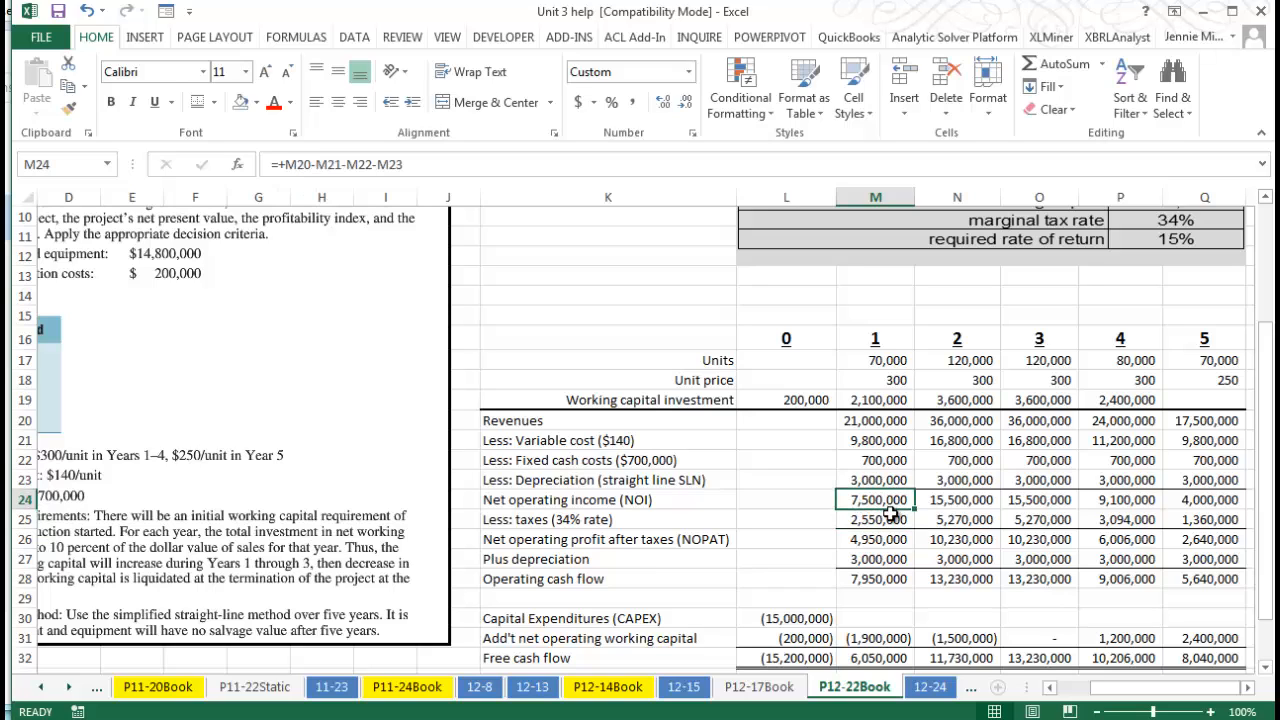
pyautogui.click(886, 520)
pyautogui.click(886, 540)
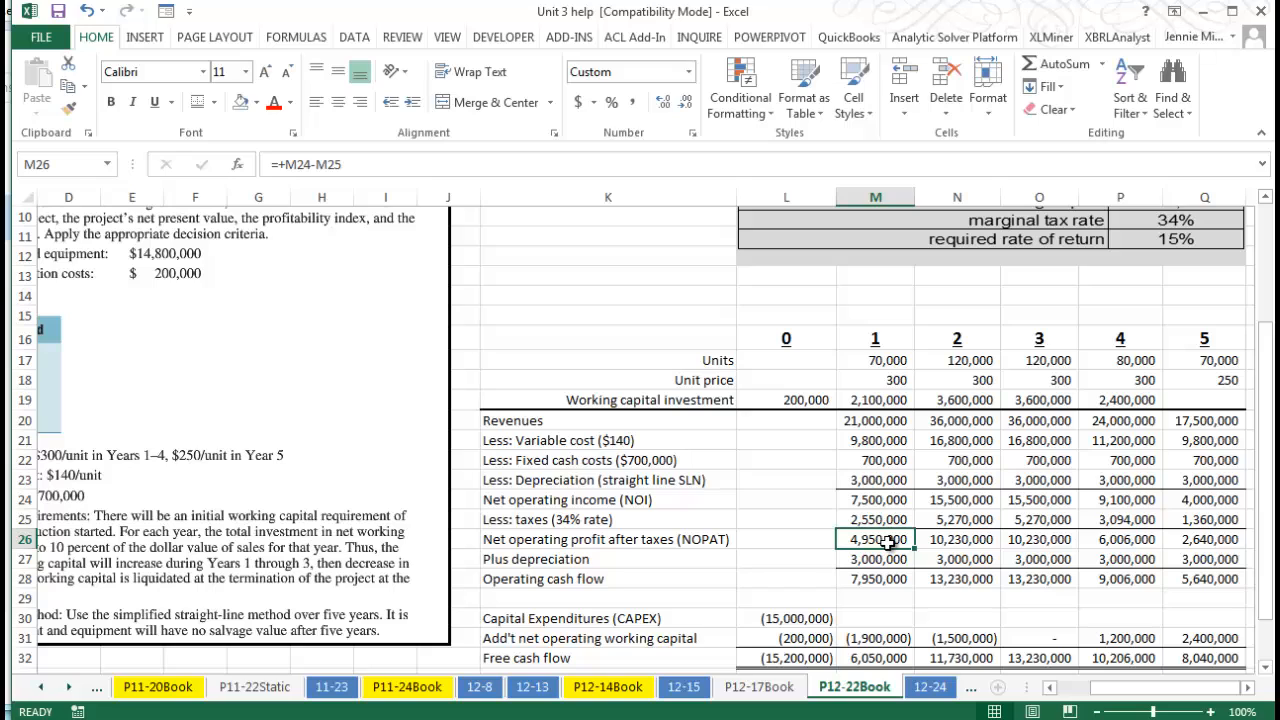
pyautogui.click(866, 559)
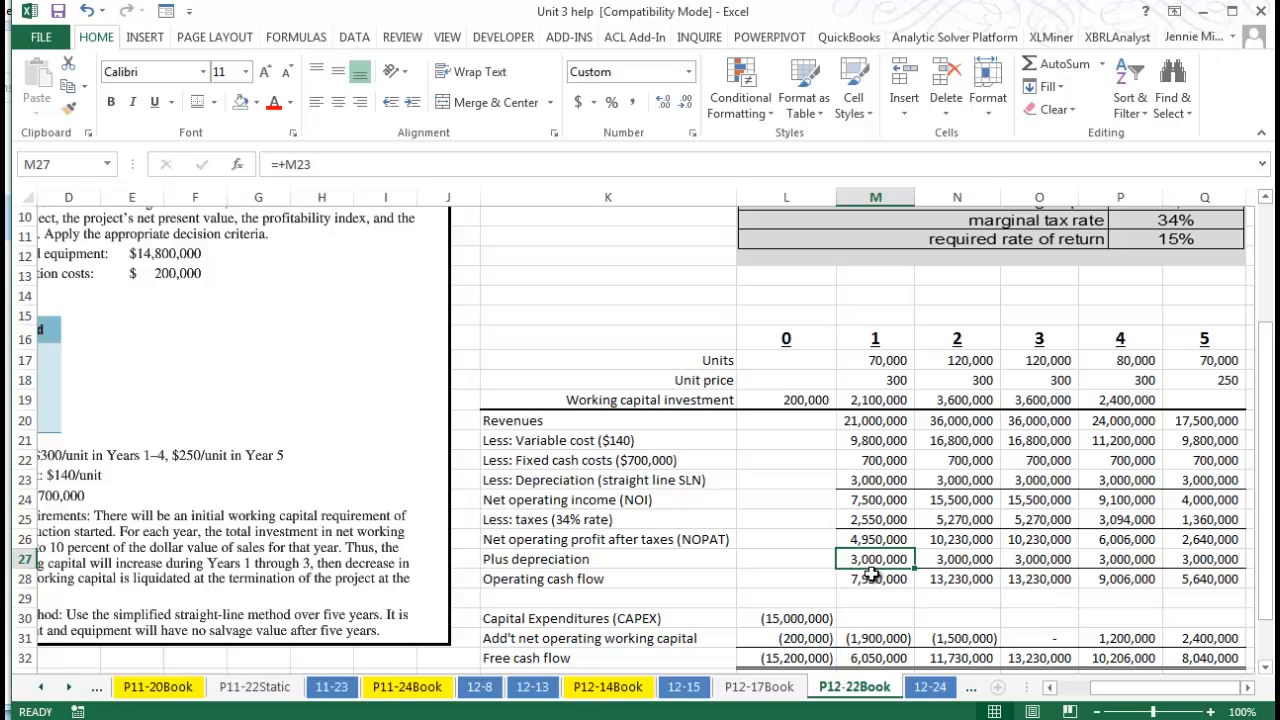
pyautogui.click(872, 577)
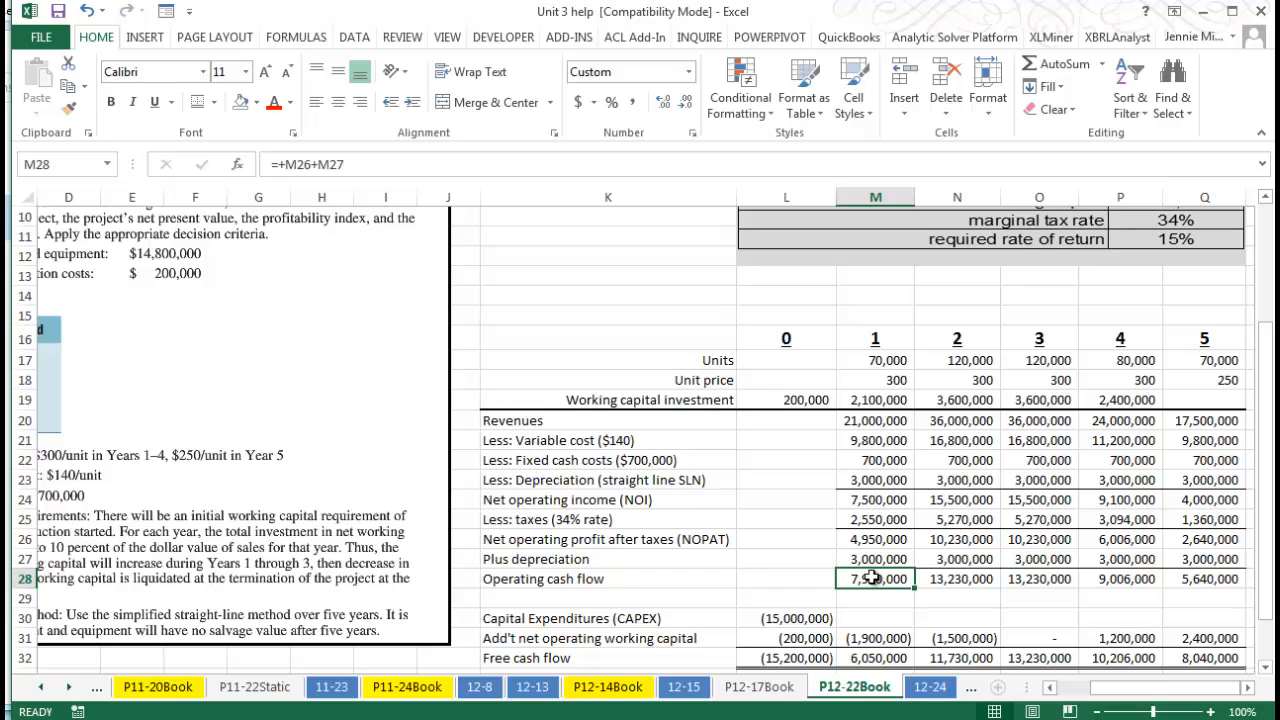
# Step: Review the problem's working capital requirements, then inspect the year 0 additional working capital and the working capital investment for years 0 and 1
pyautogui.moveTo(1146, 691); pyautogui.dragTo(1106, 694)
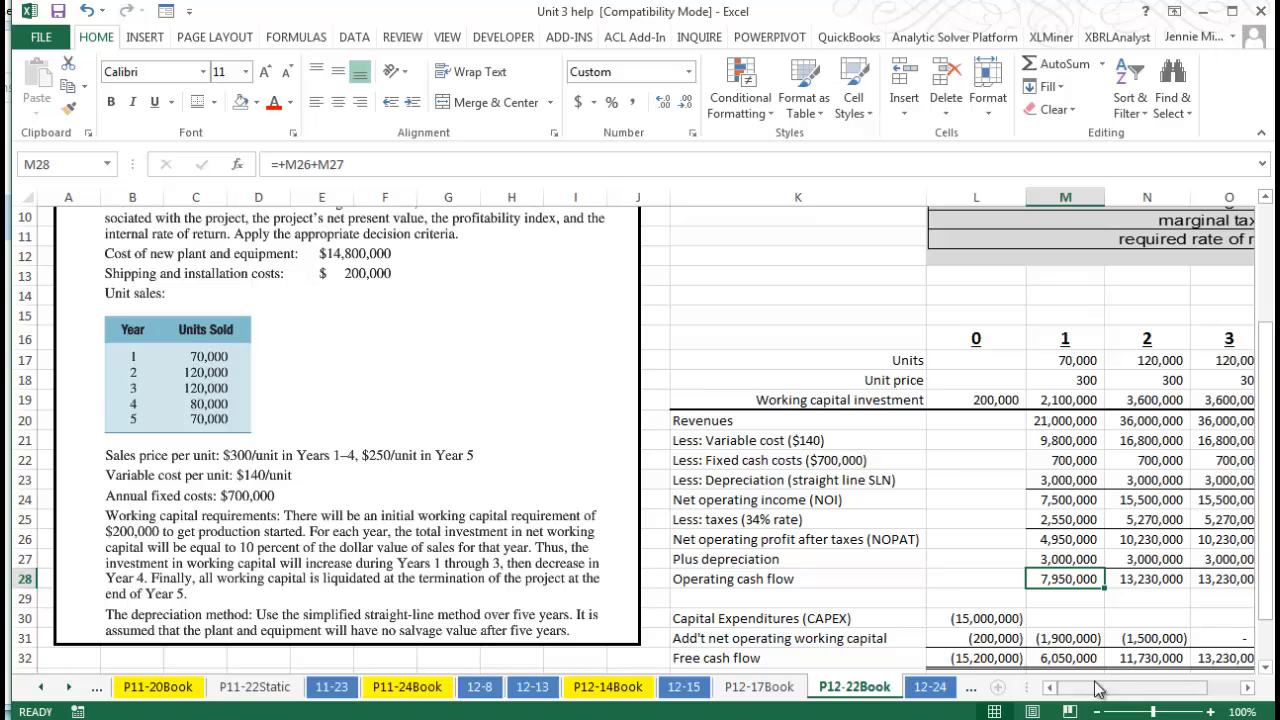
pyautogui.moveTo(1105, 688); pyautogui.dragTo(1138, 688)
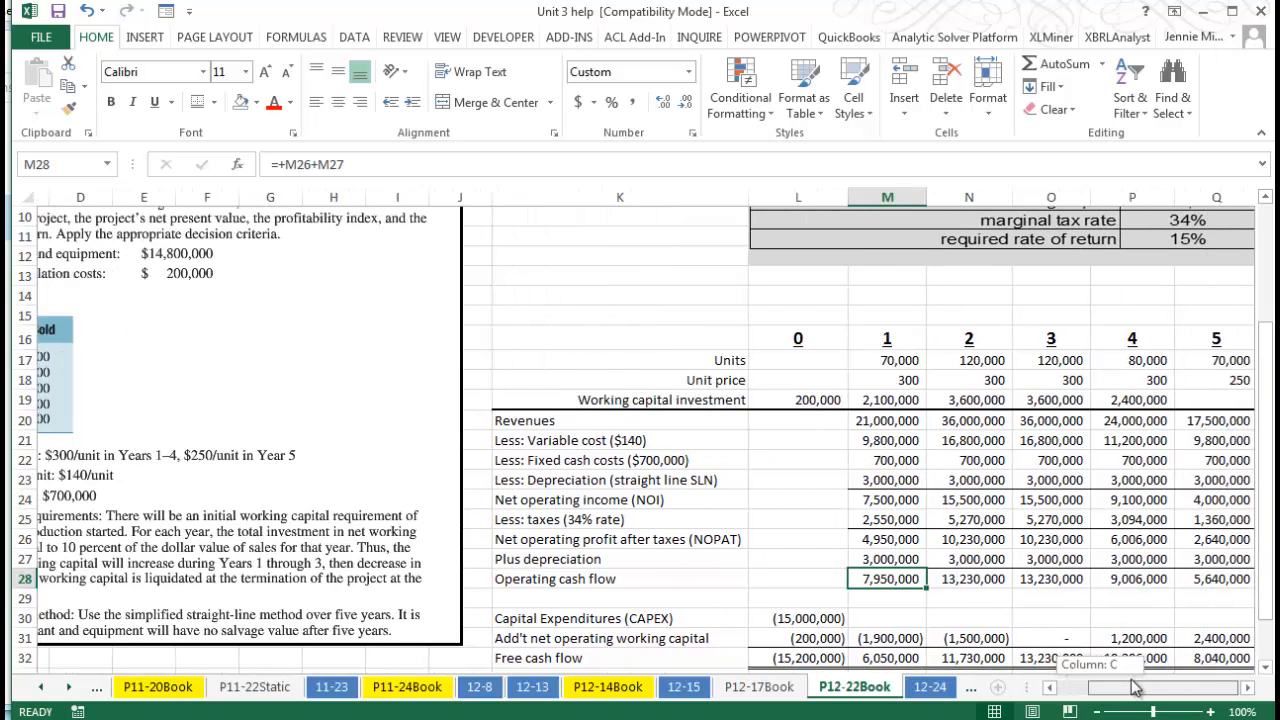
pyautogui.click(1267, 670)
pyautogui.click(1267, 670)
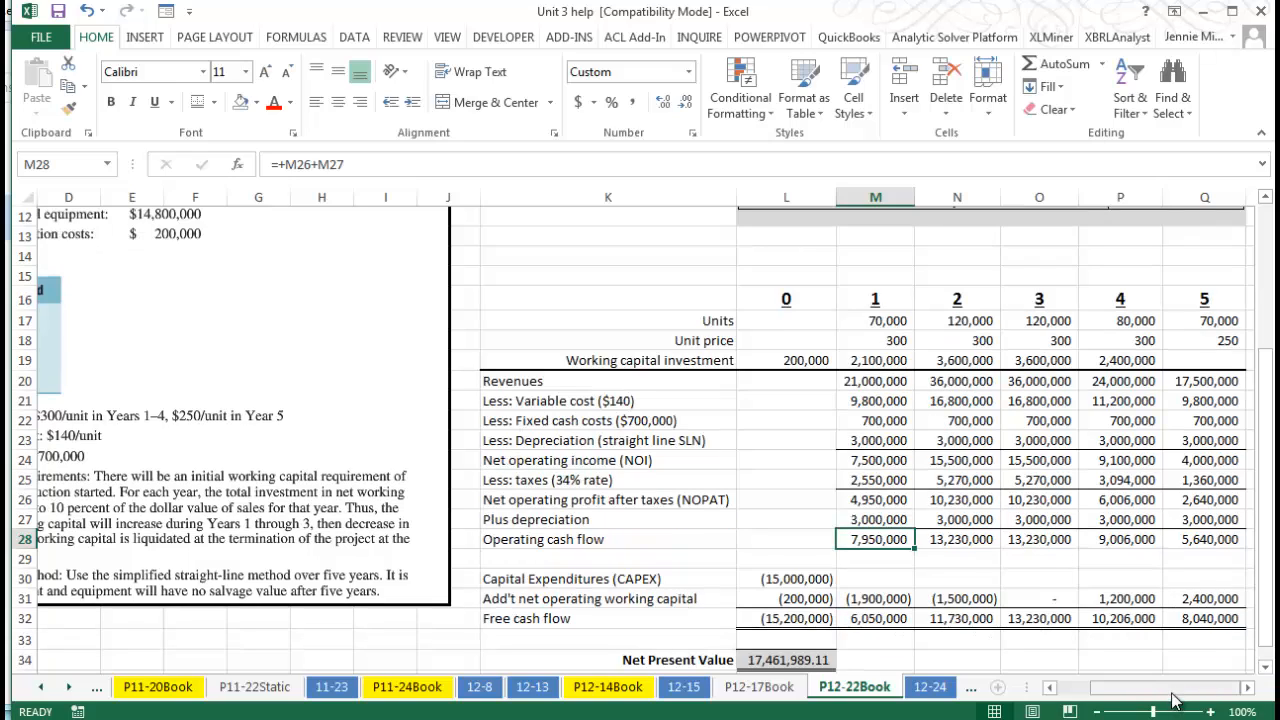
pyautogui.moveTo(1171, 687); pyautogui.dragTo(1181, 687)
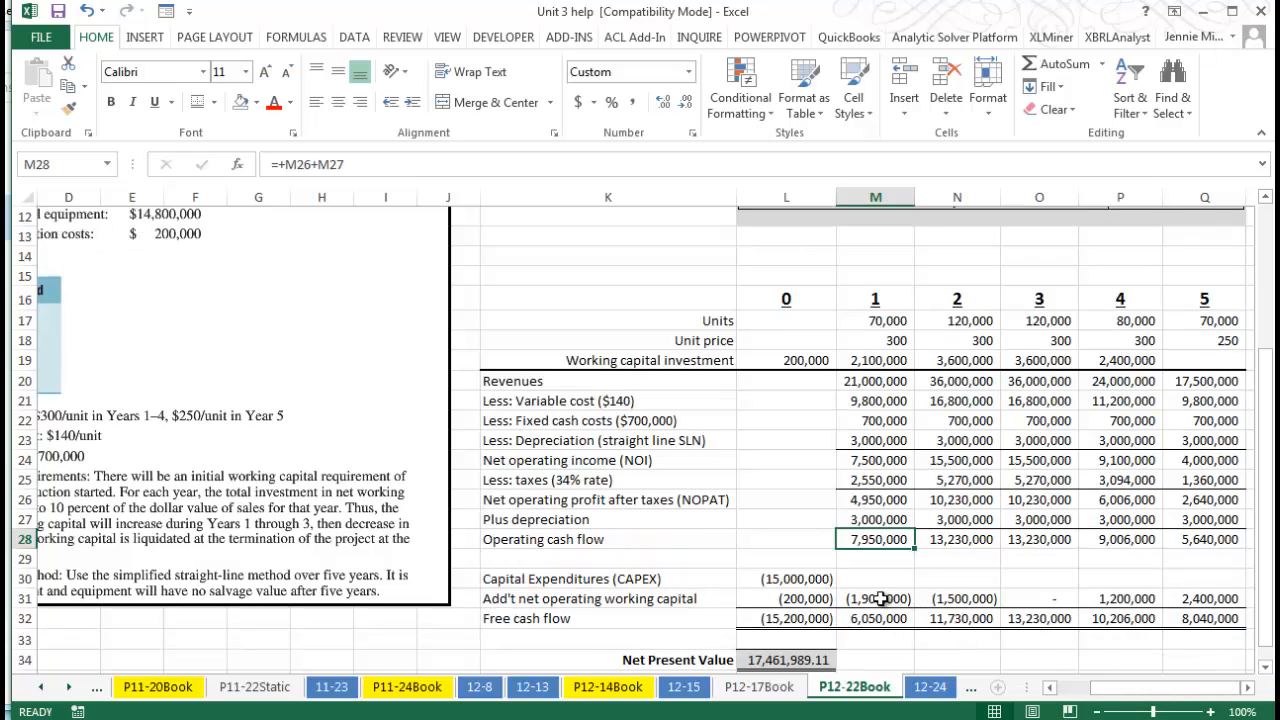
pyautogui.click(803, 600)
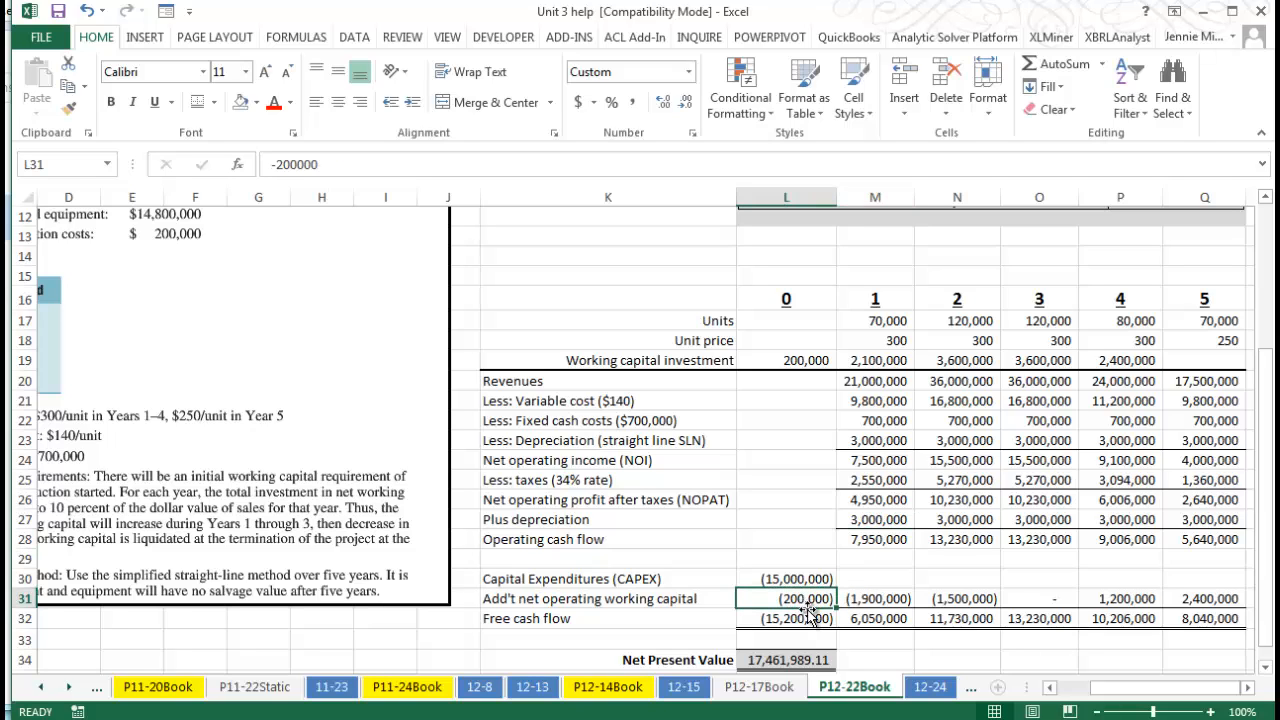
pyautogui.click(873, 366)
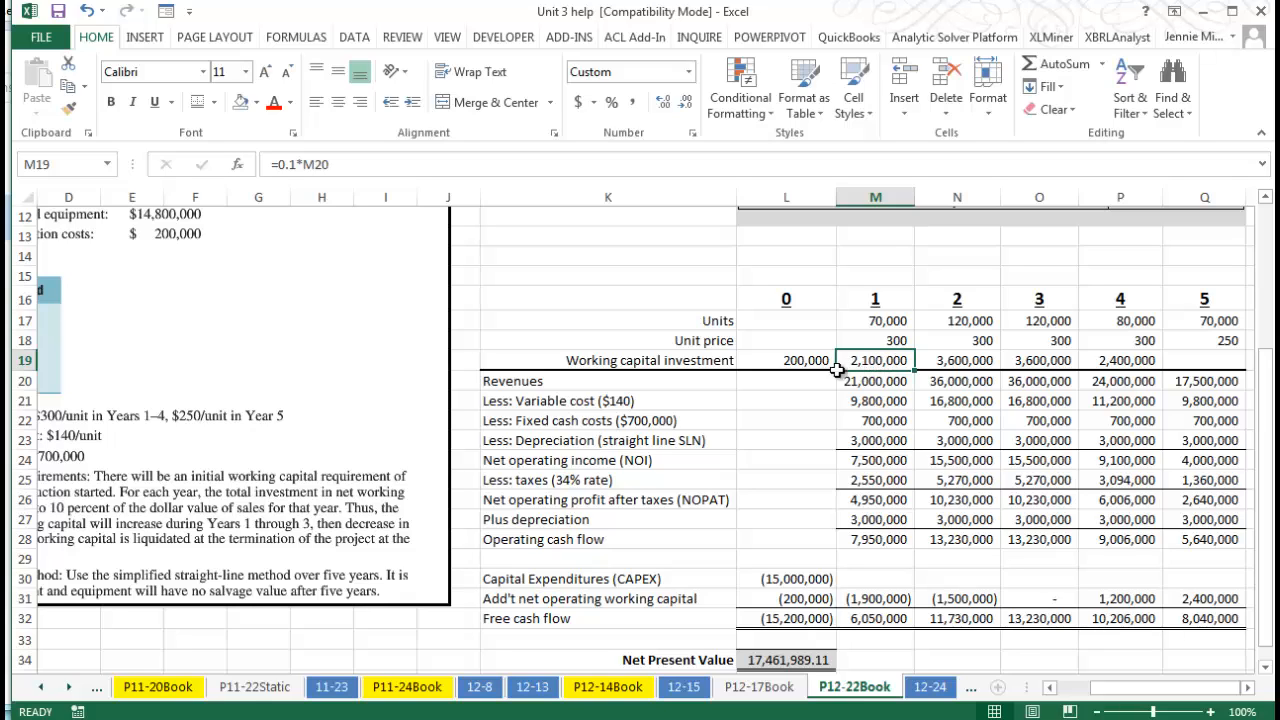
pyautogui.click(805, 361)
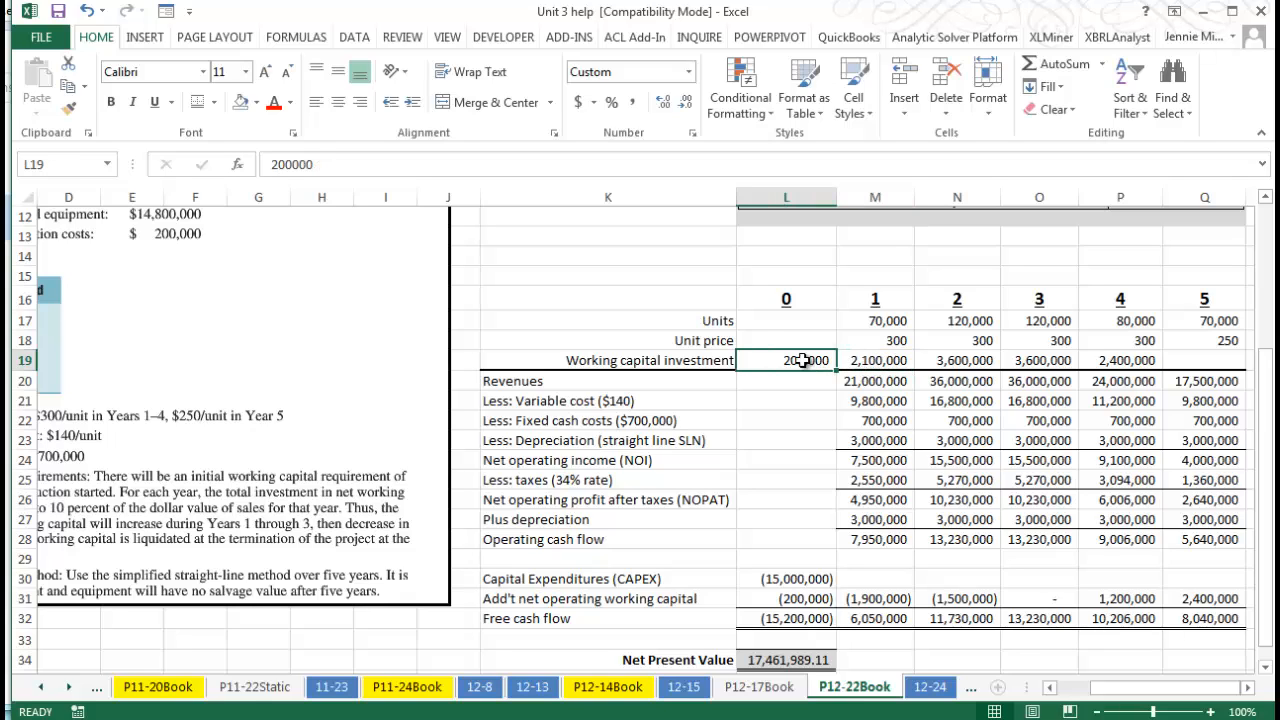
# Step: Inspect the working capital investment formulas for years 1 and 2 and the year 3 additional net operating working capital formula
pyautogui.click(862, 361)
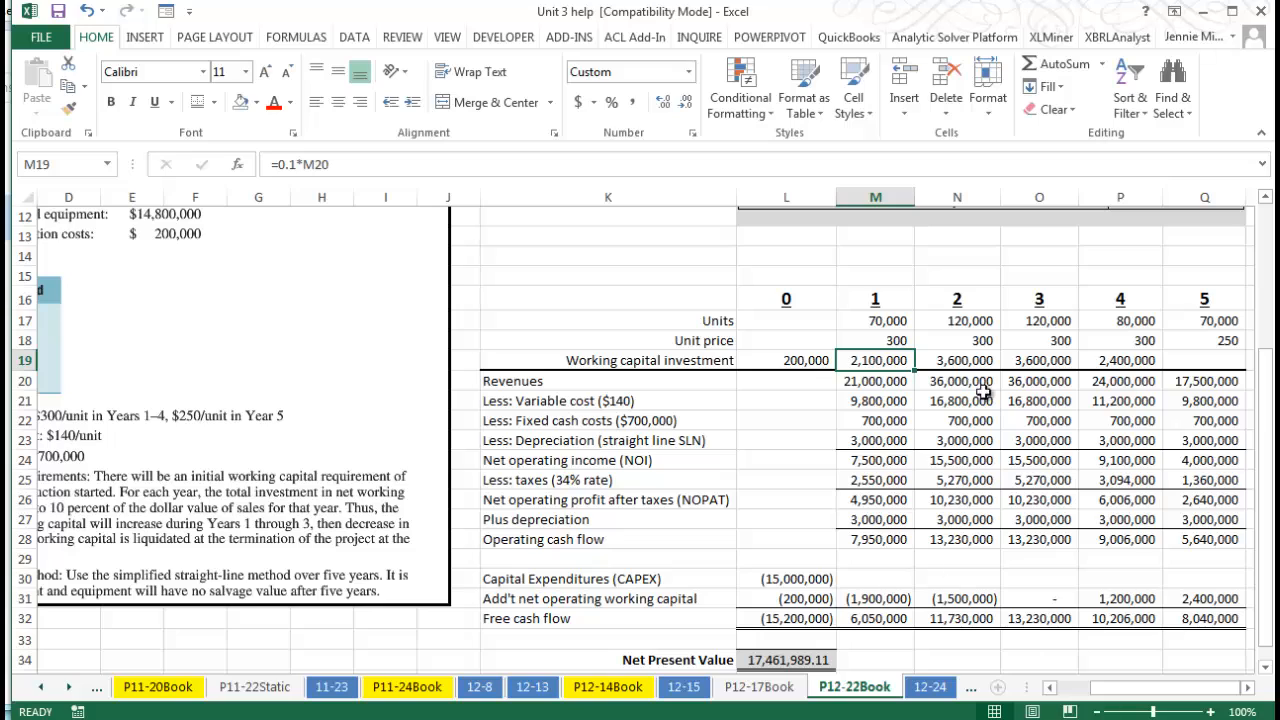
pyautogui.click(968, 360)
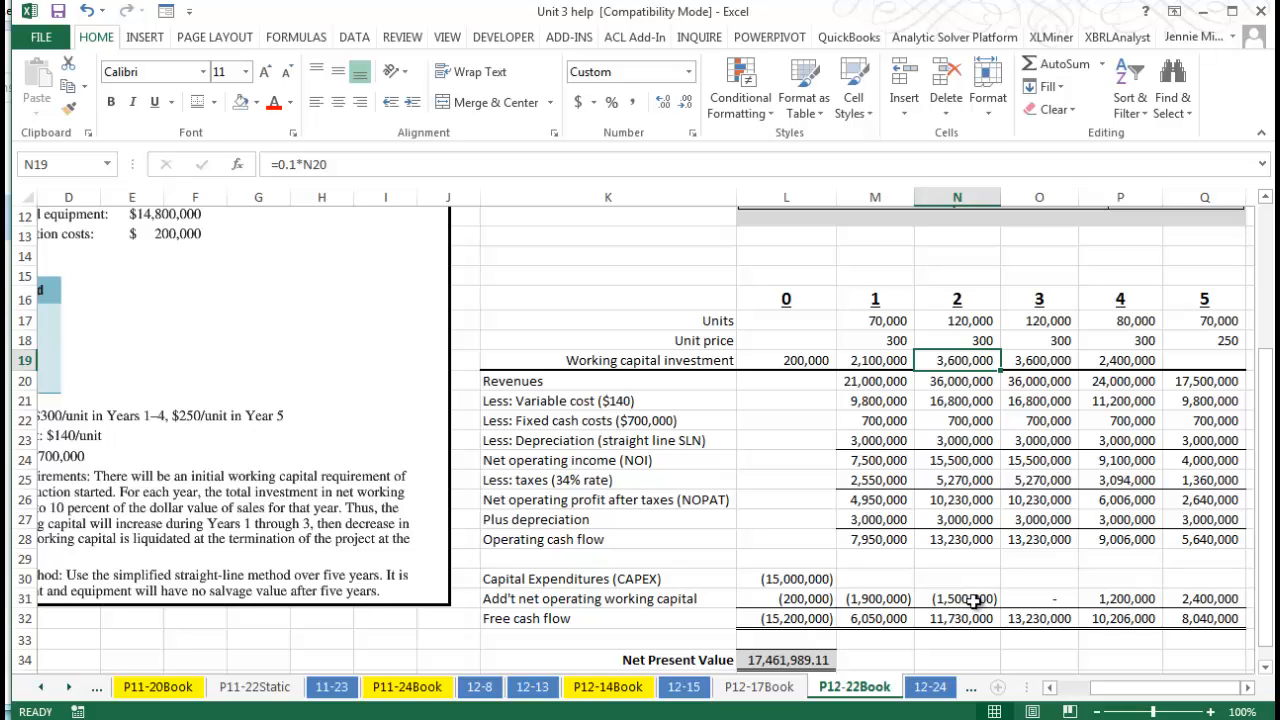
pyautogui.click(1030, 598)
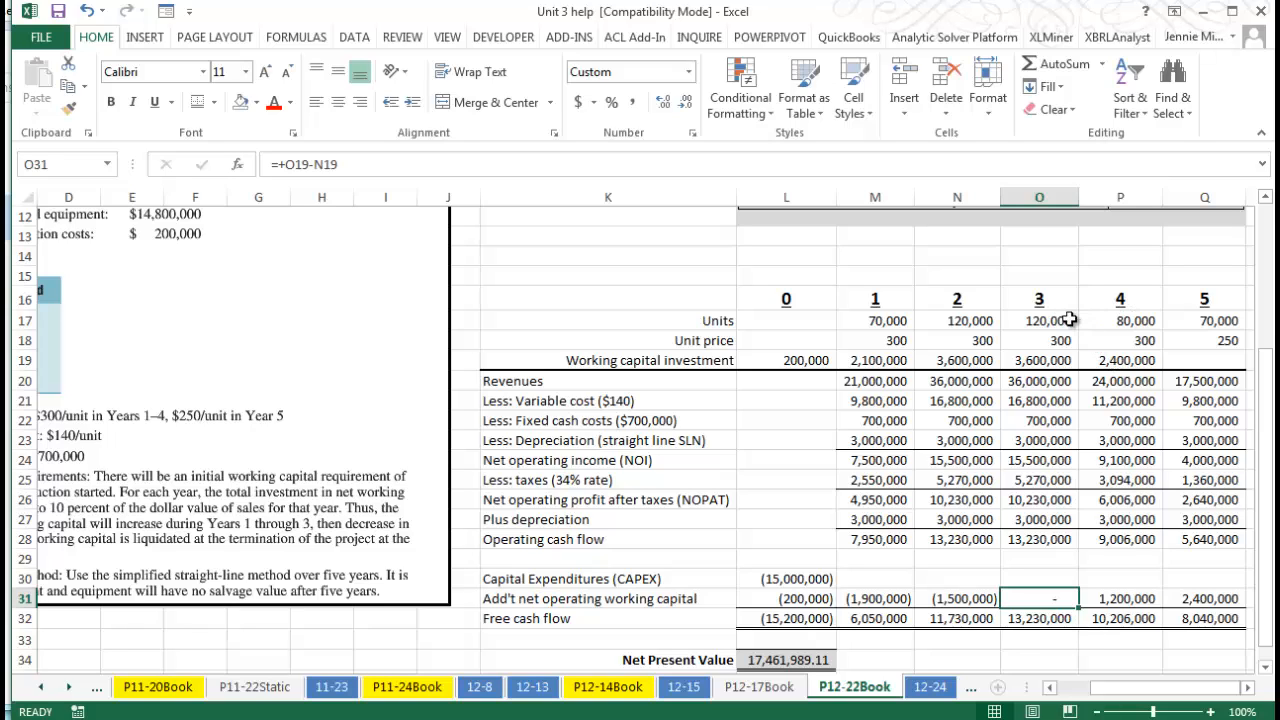
# Step: Examine the year 4 units and working capital, then the year 5 working capital investment and its recovery in additional net operating working capital
pyautogui.click(1131, 320)
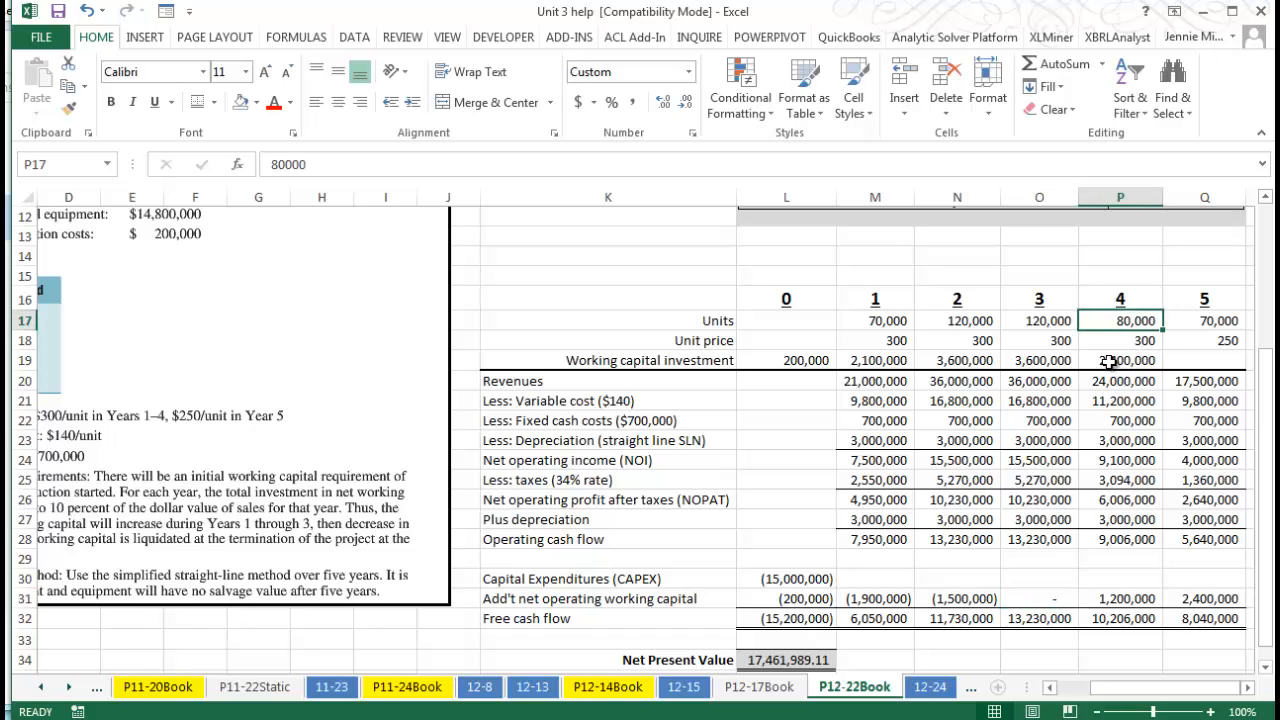
pyautogui.click(1122, 362)
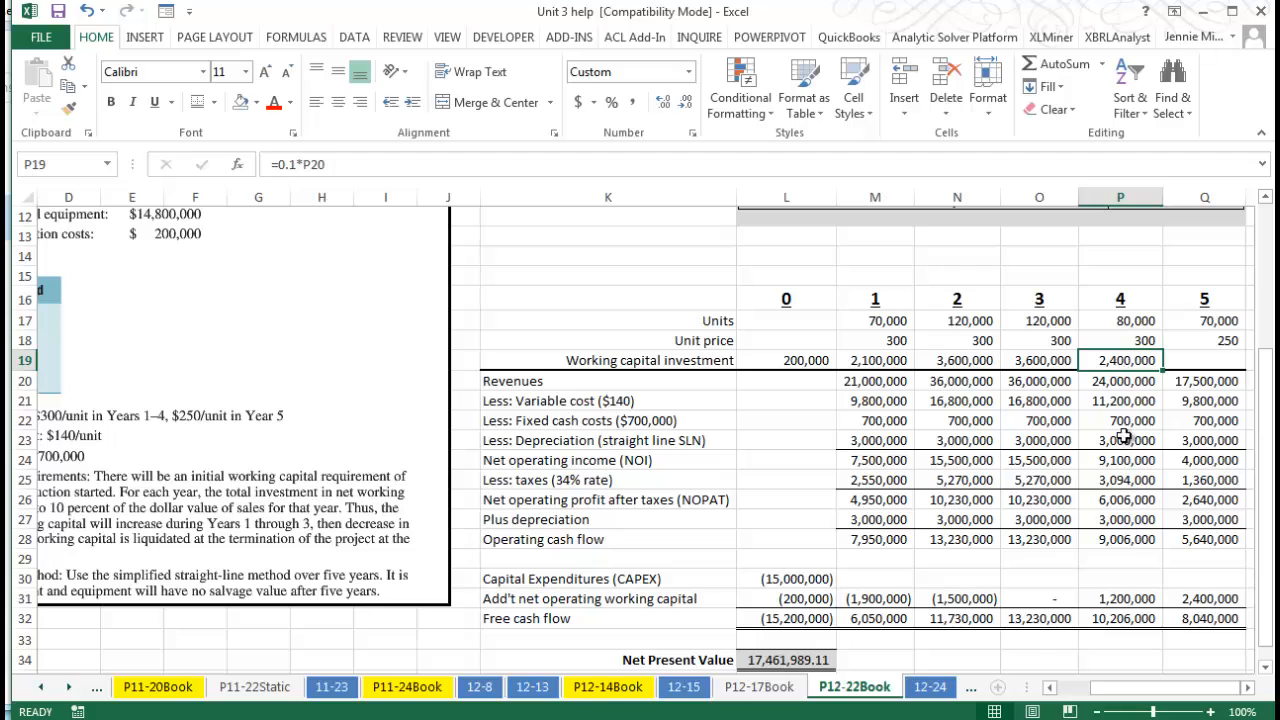
pyautogui.click(1130, 597)
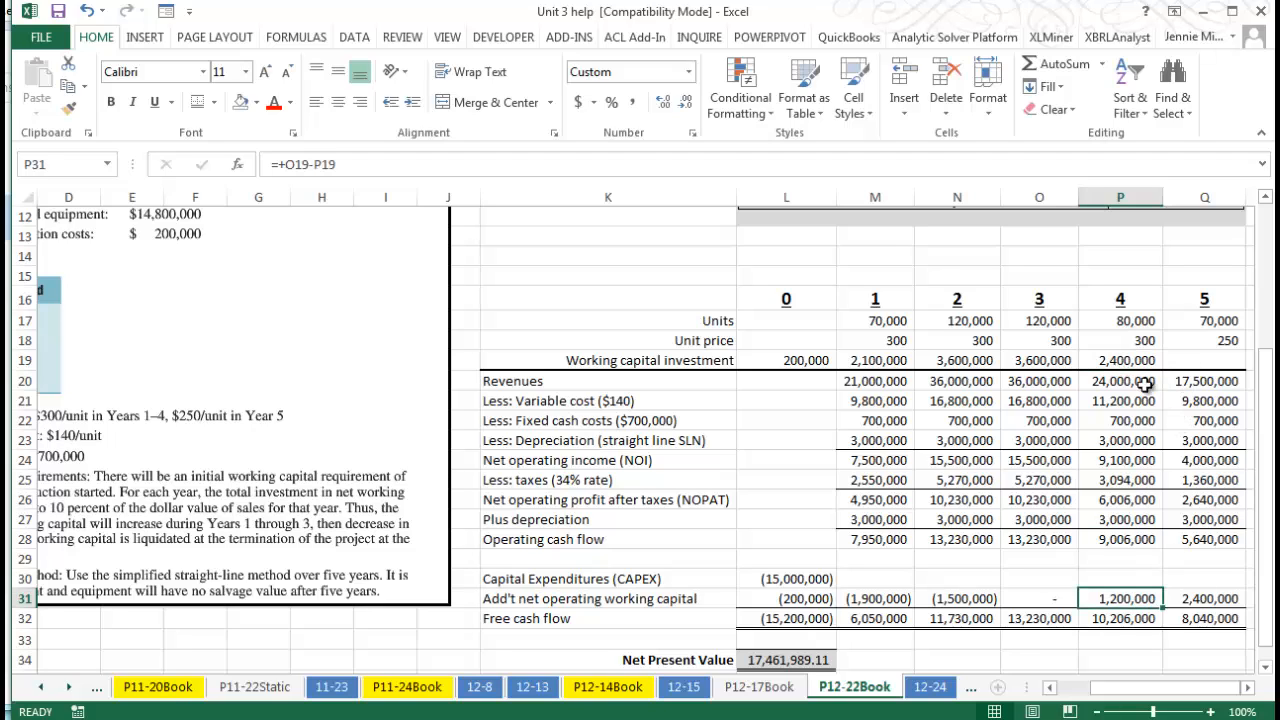
pyautogui.click(1247, 688)
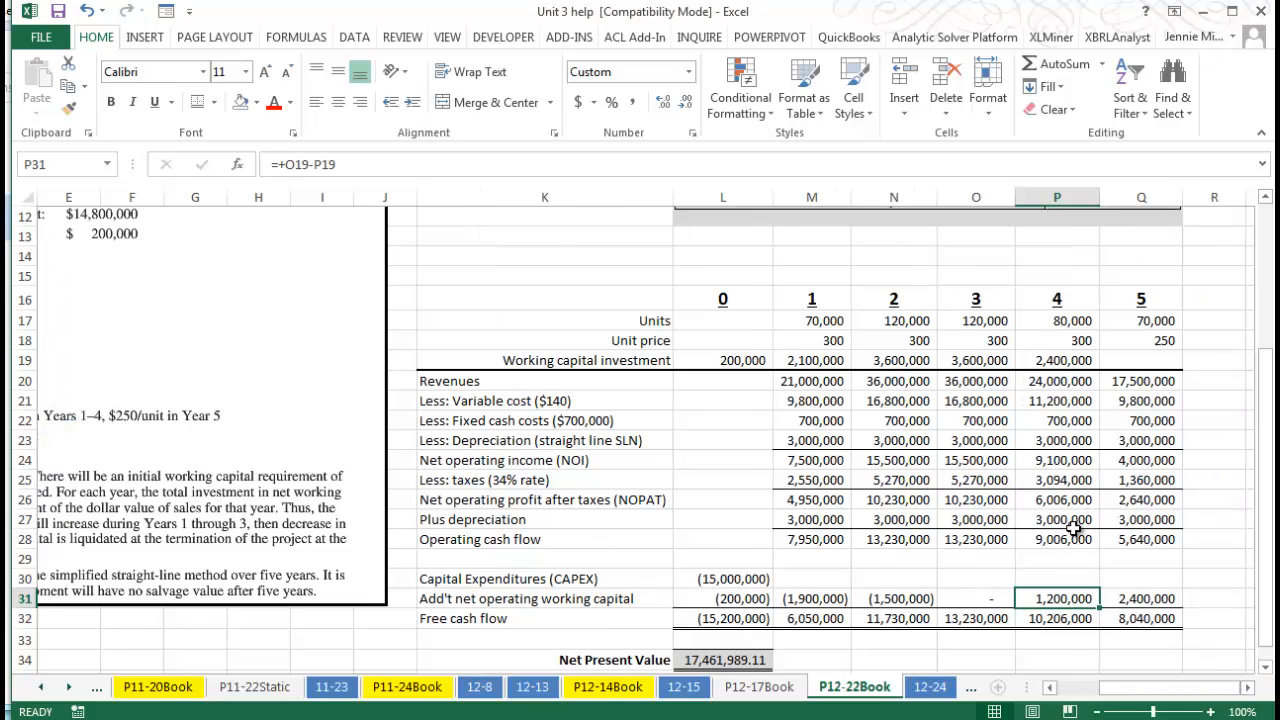
pyautogui.click(1141, 360)
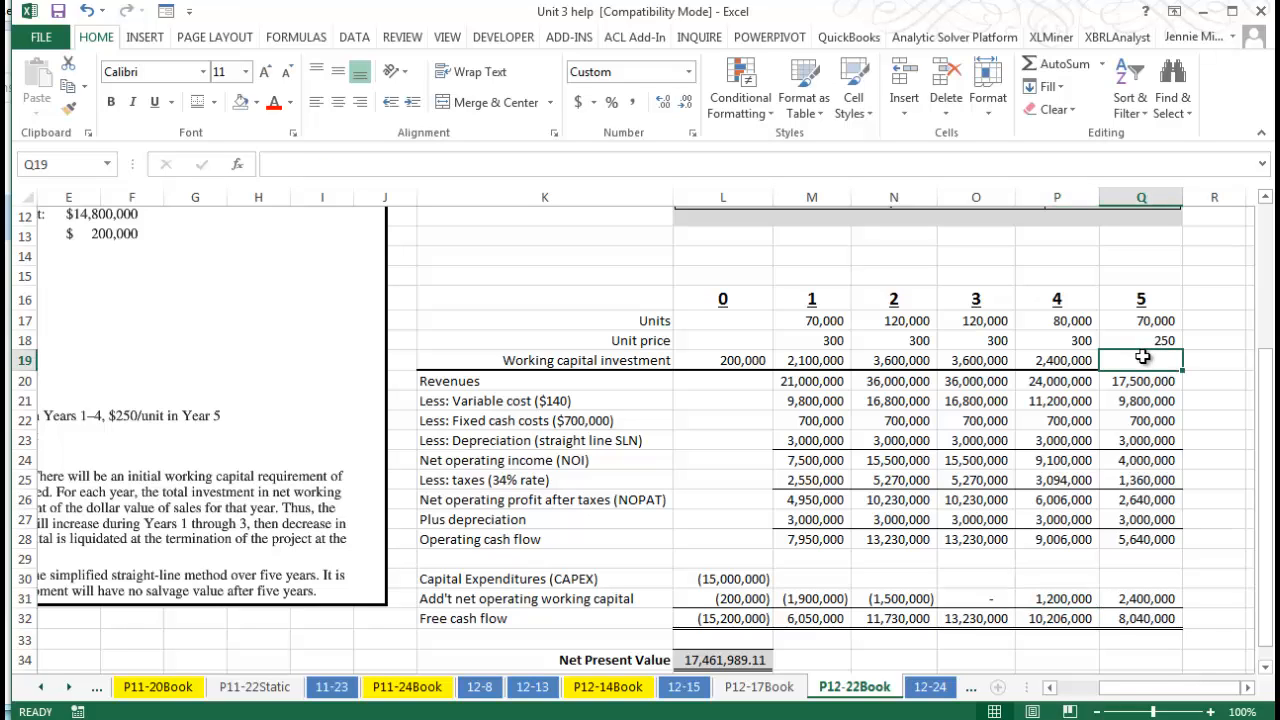
pyautogui.click(1146, 600)
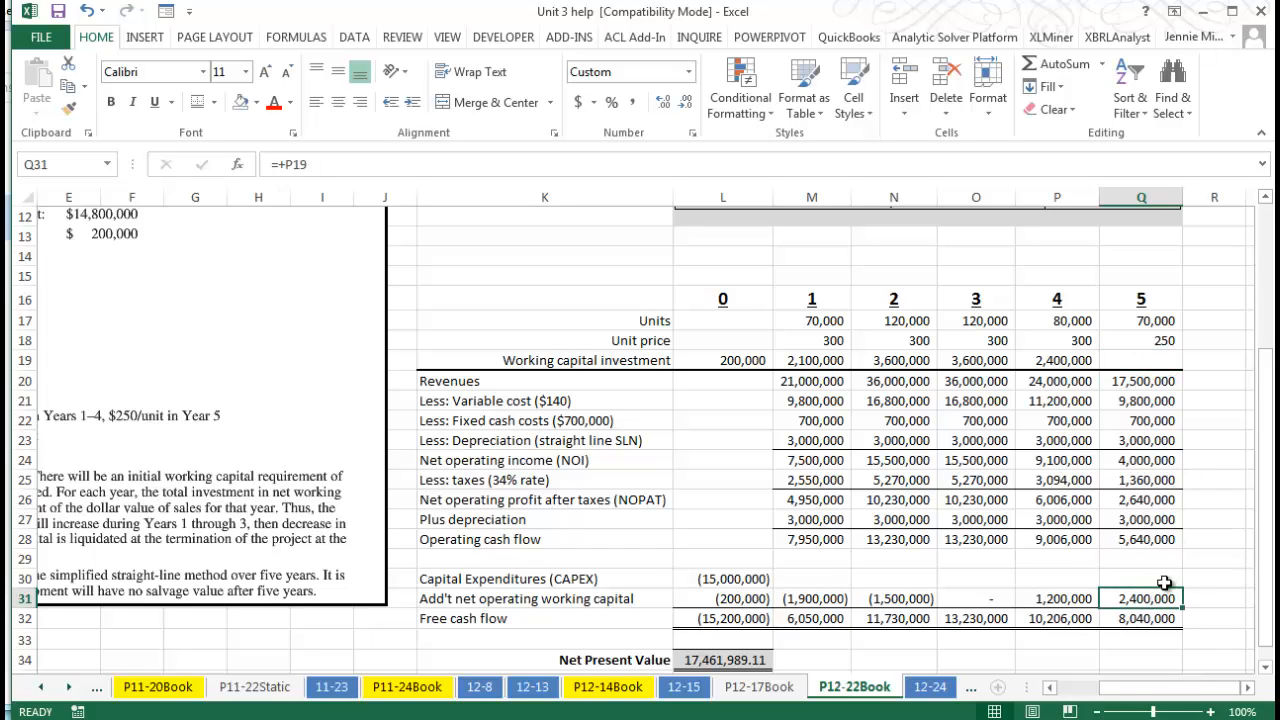
# Step: Right-align the "Free cash flow" label in K32
pyautogui.click(590, 621)
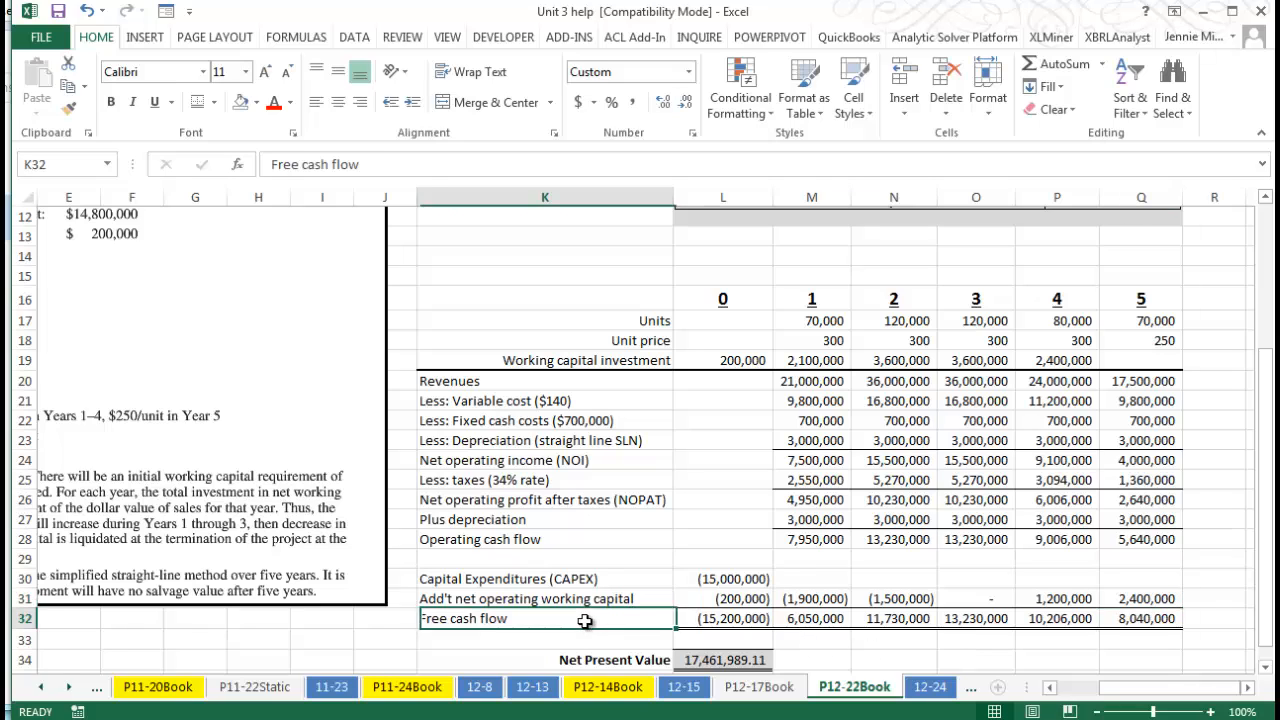
pyautogui.click(359, 102)
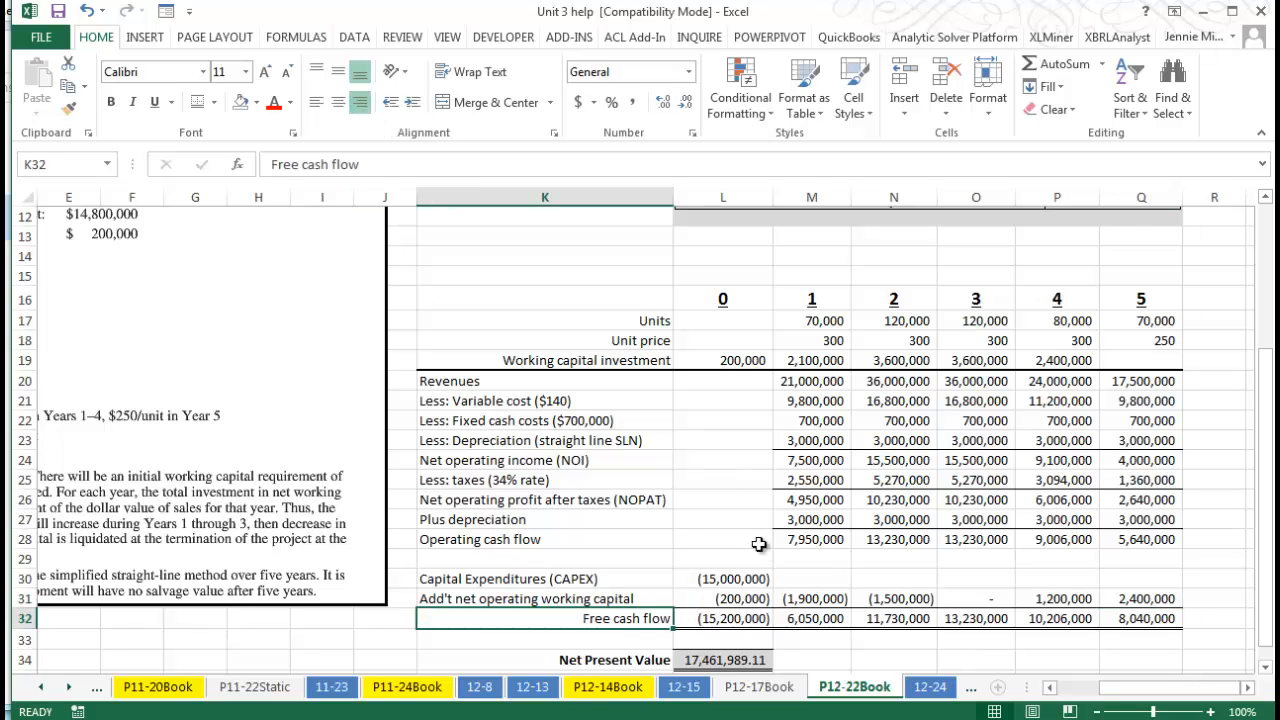
pyautogui.click(843, 657)
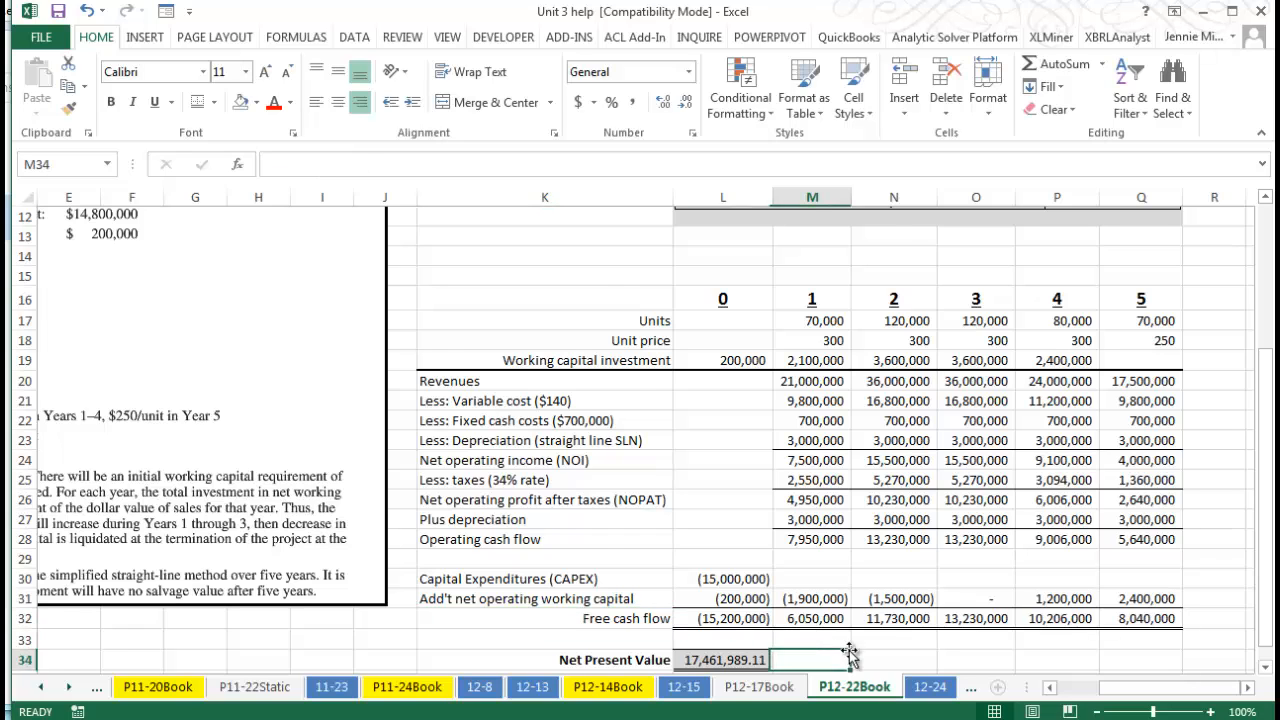
# Step: Inspect the year 0 free cash flow formula in L32 and the net present value formula in L34
pyautogui.scroll(-1, 845, 655)
pyautogui.click(730, 566)
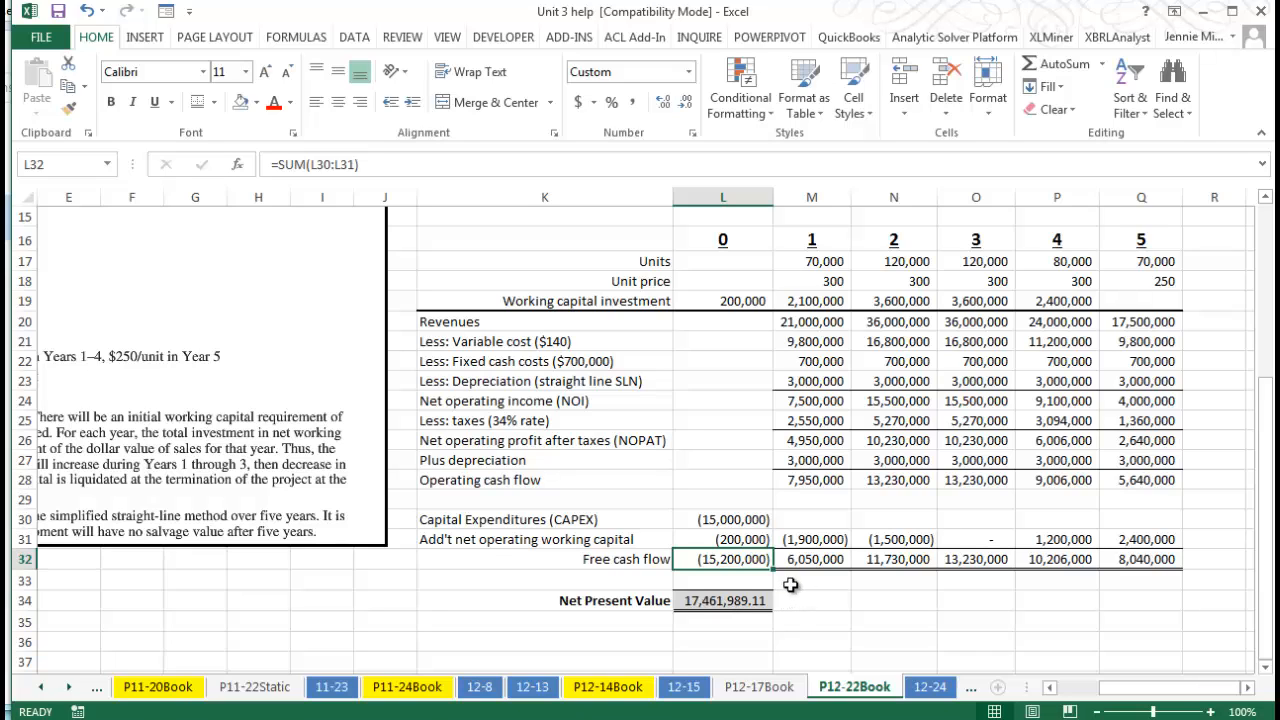
pyautogui.click(728, 600)
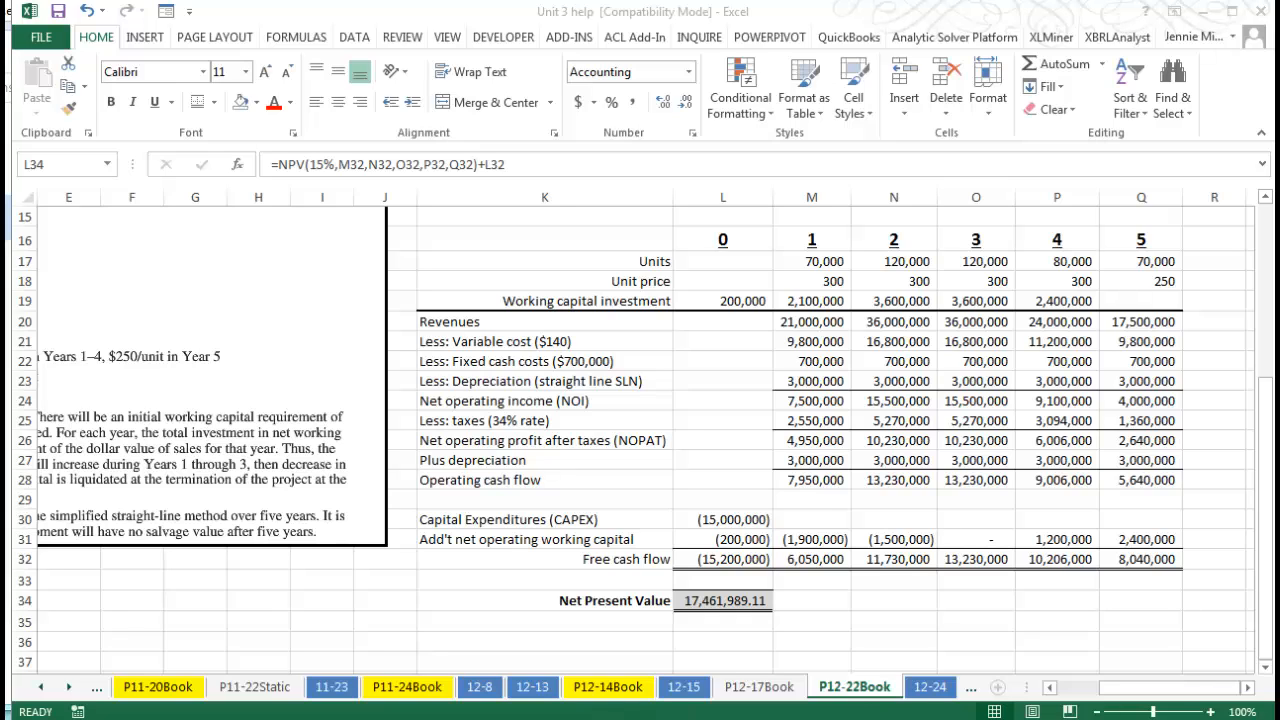
# Step: Calculate the internal rate of return of the free cash flows in L36 with =IRR(L32:Q32,20%)
pyautogui.click(721, 642)
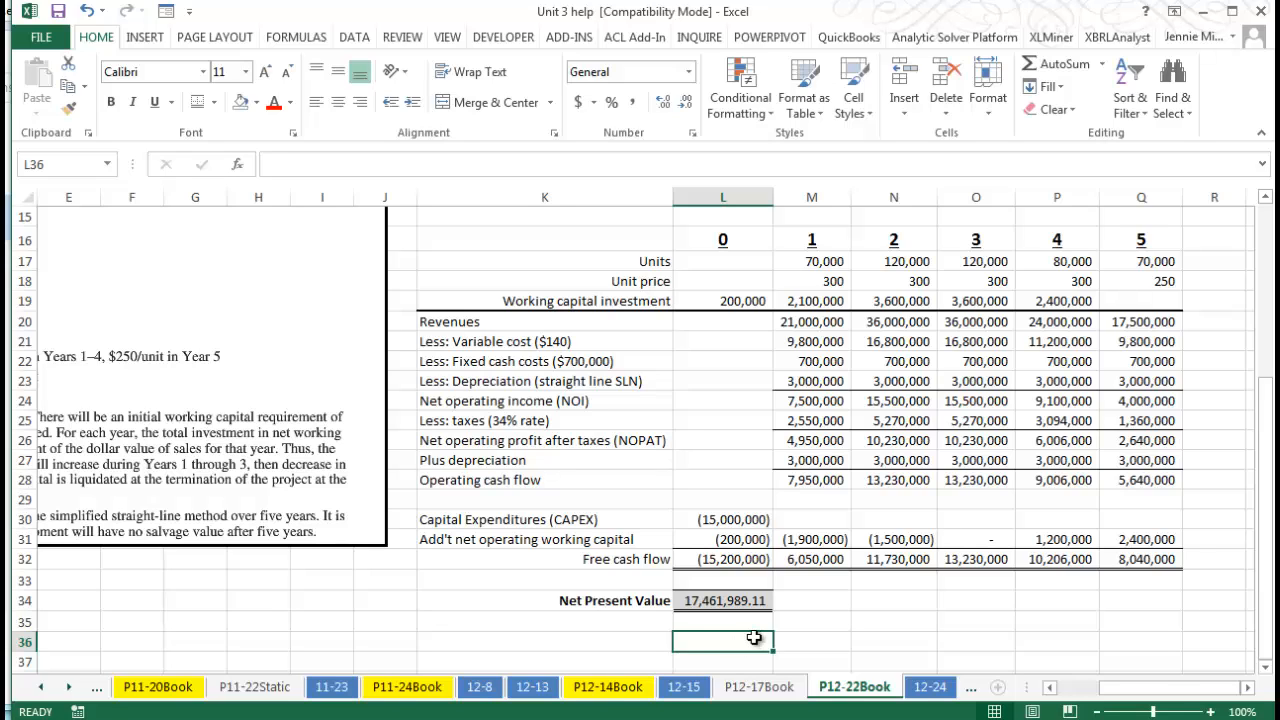
pyautogui.write('=')
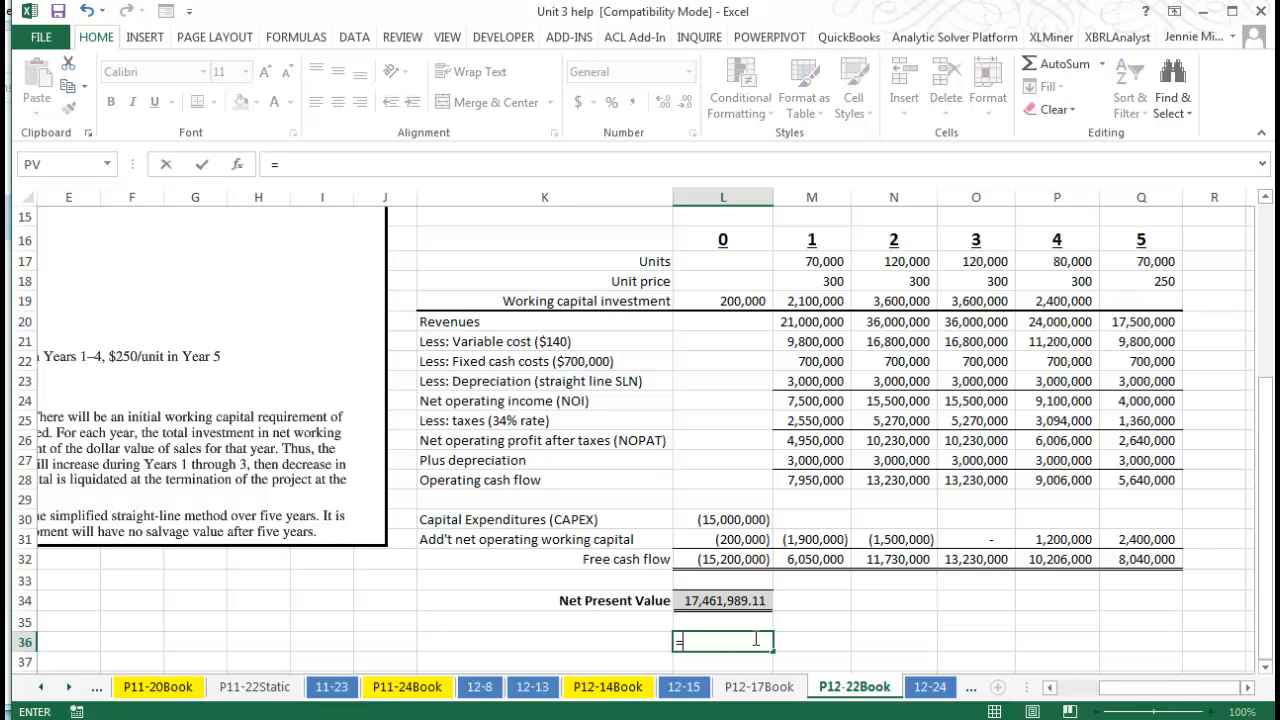
pyautogui.write('irr(')
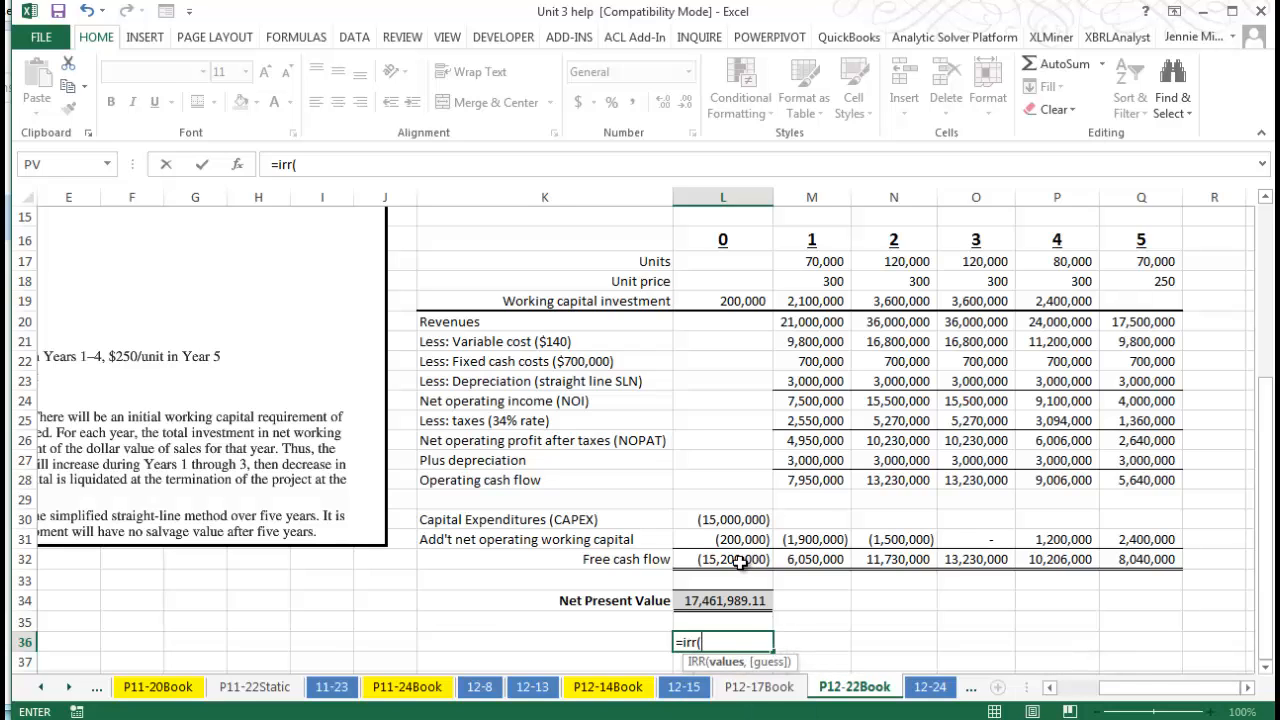
pyautogui.moveTo(767, 560); pyautogui.dragTo(1145, 558)
pyautogui.write(',5%')
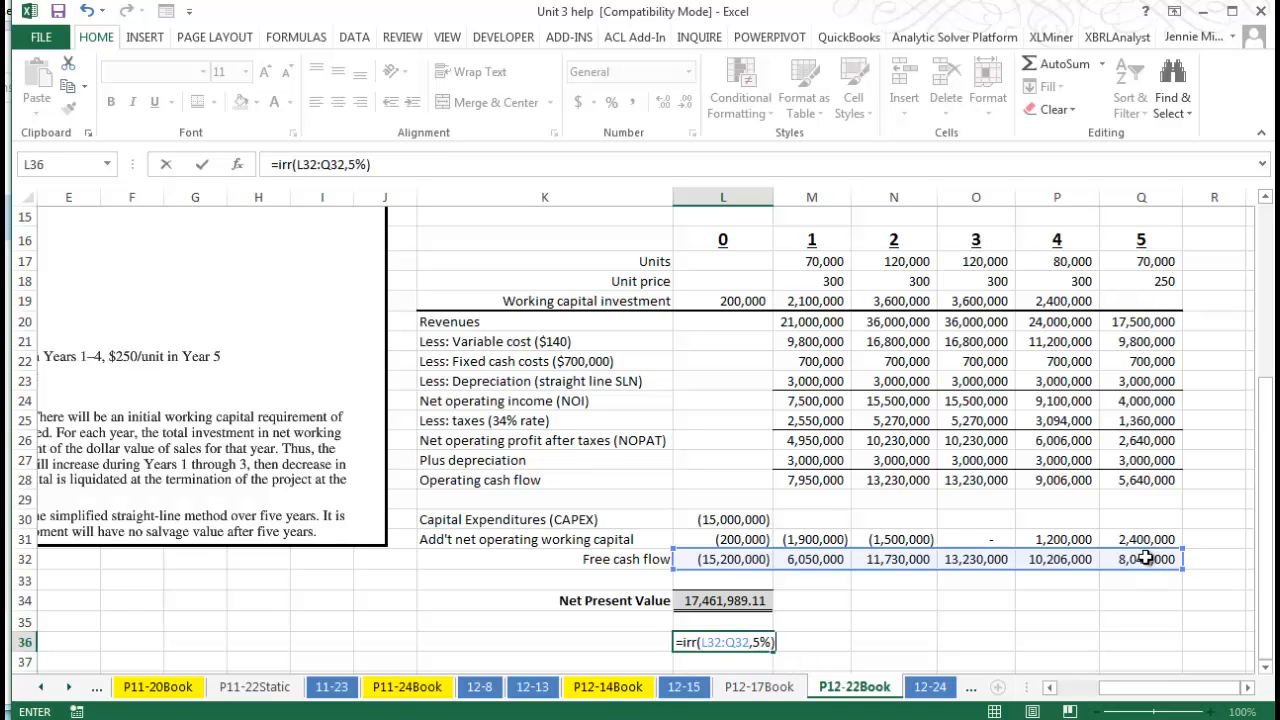
pyautogui.press('BackSpace')
pyautogui.press('BackSpace')
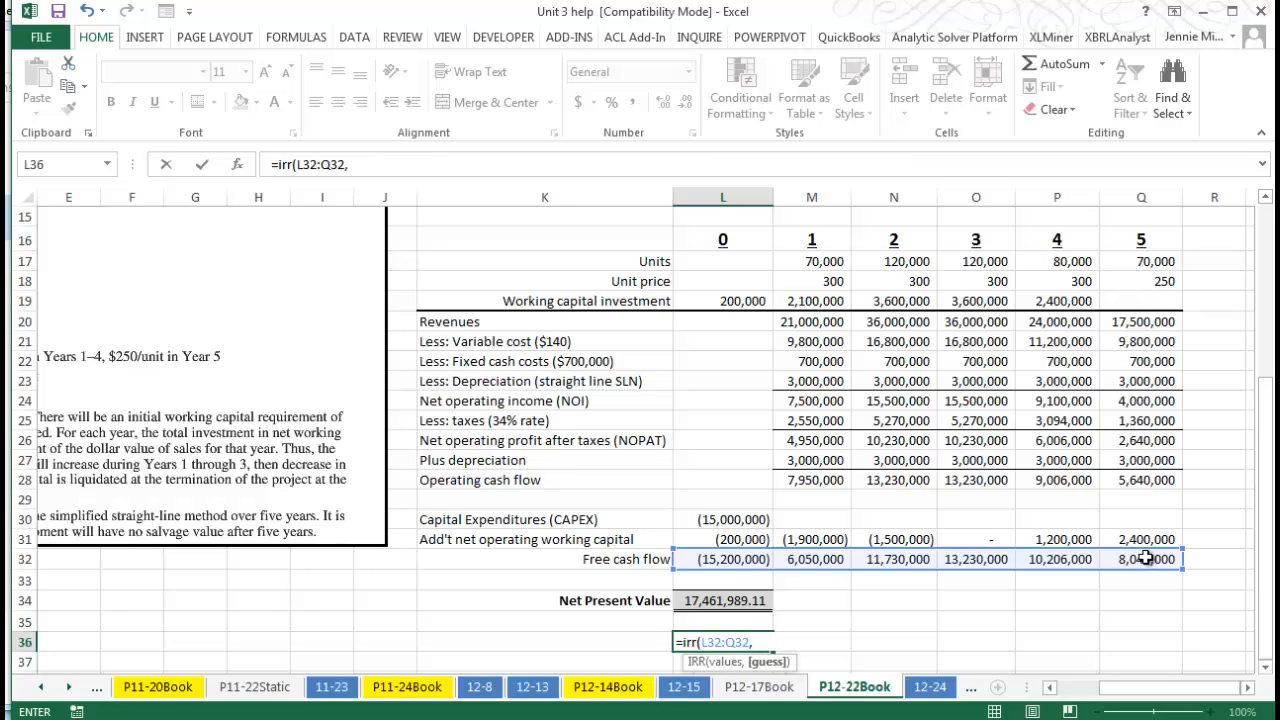
pyautogui.write('20%)')
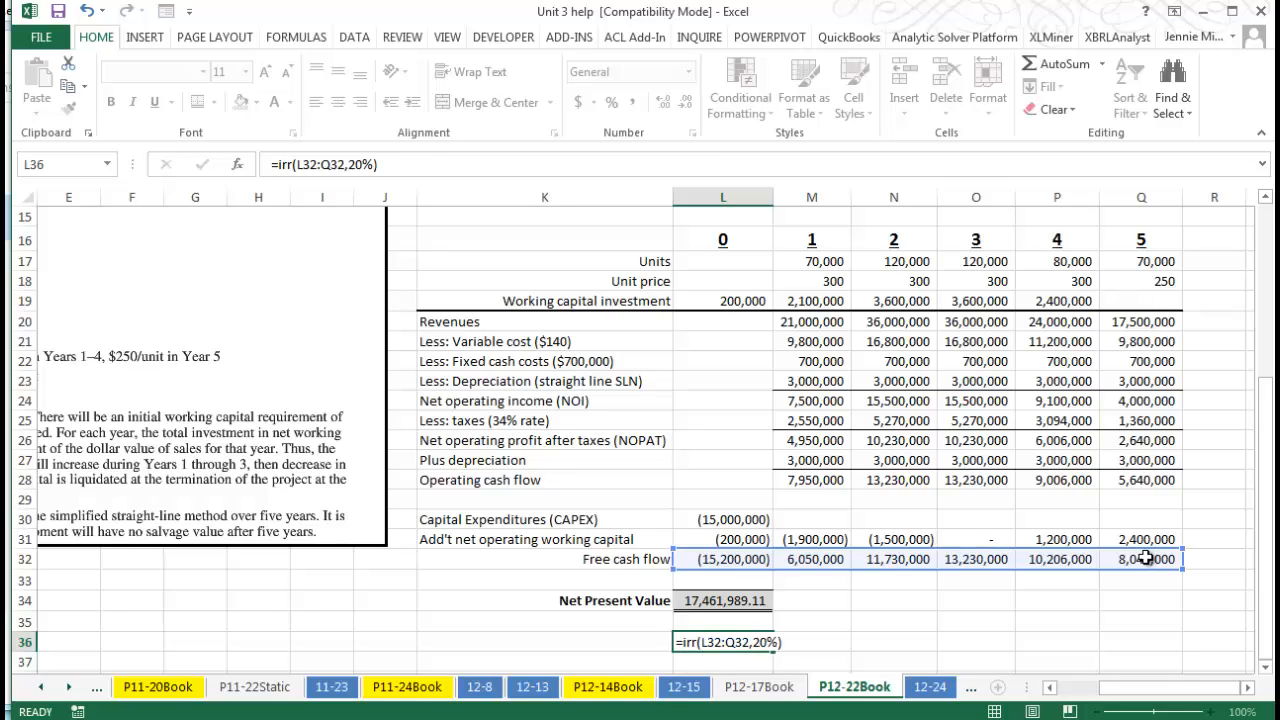
pyautogui.press('Return')
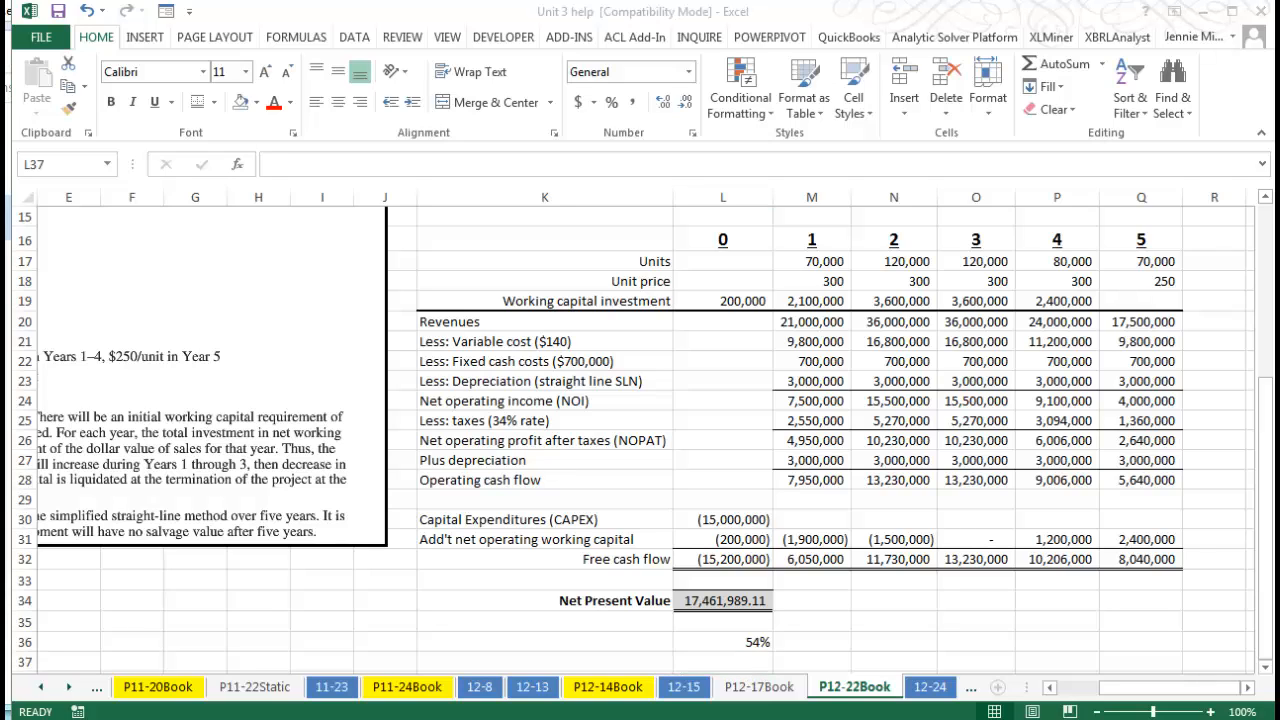
# Step: Show the internal rate of return percentage in L36 with two decimal places
pyautogui.click(750, 638)
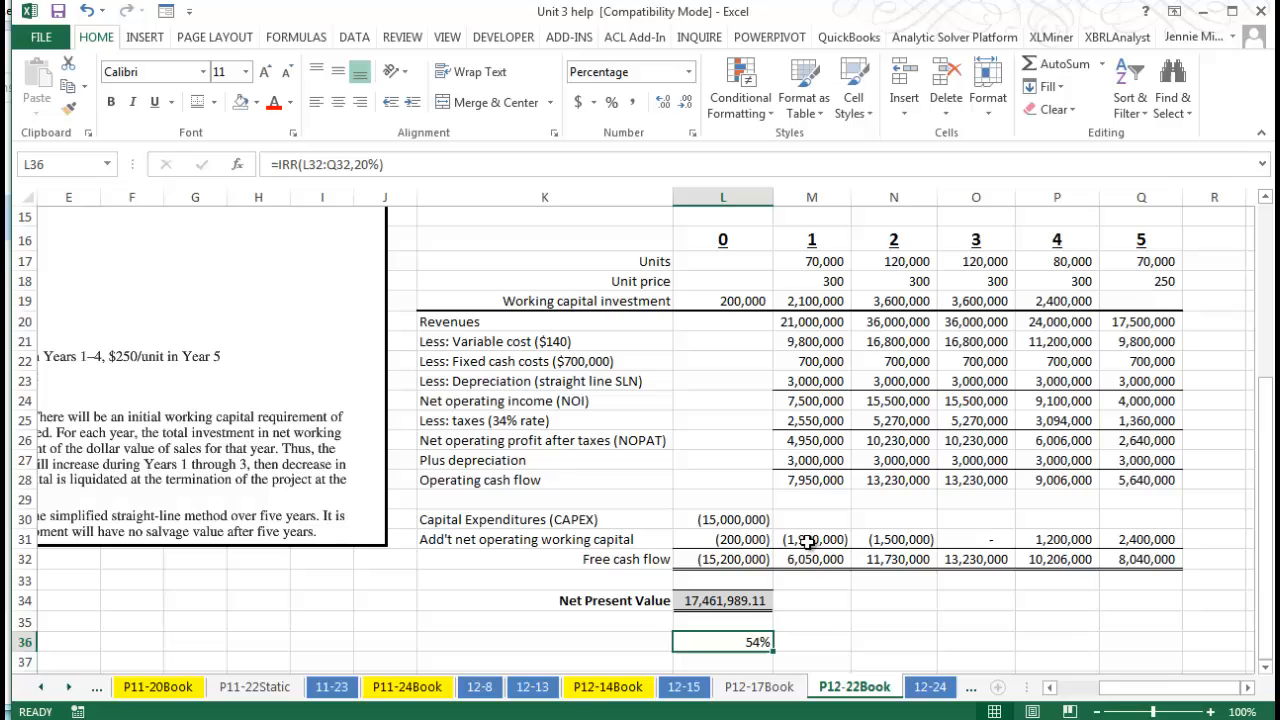
pyautogui.click(663, 104)
pyautogui.click(663, 104)
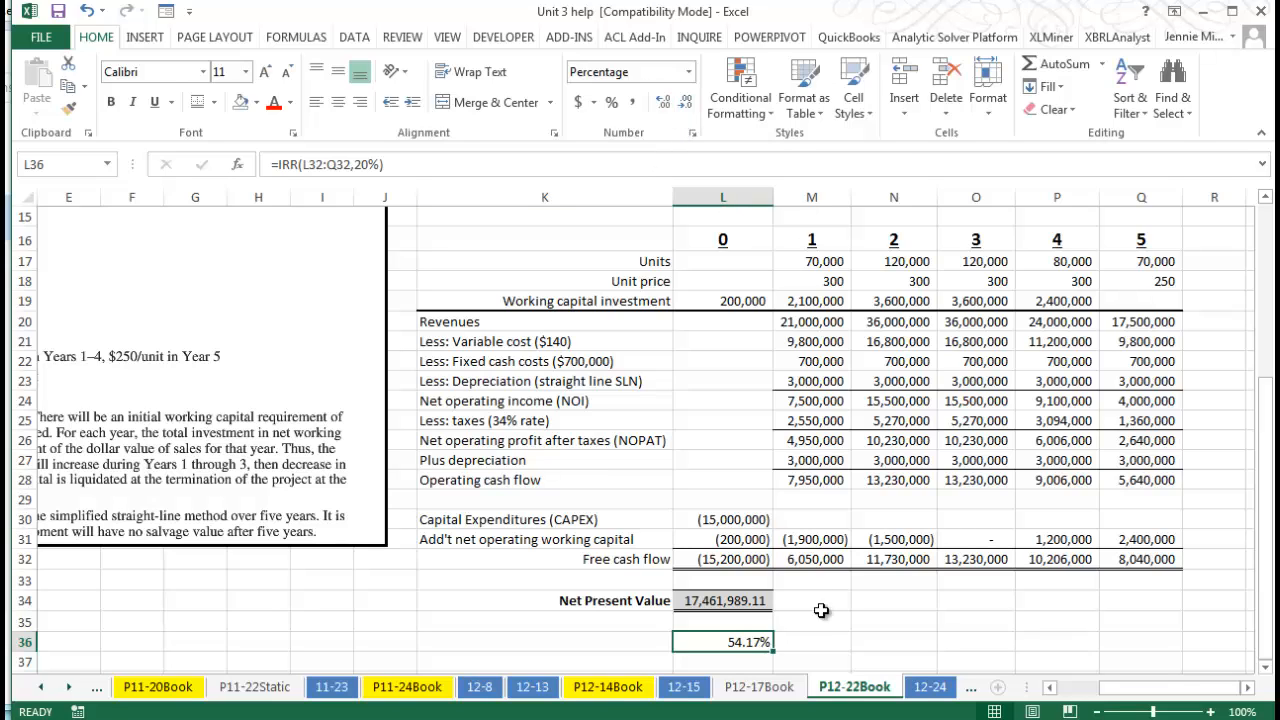
# Step: Enter the label "IRR" in K36 beside the rate and right-align it
pyautogui.click(629, 639)
pyautogui.write('IRR')
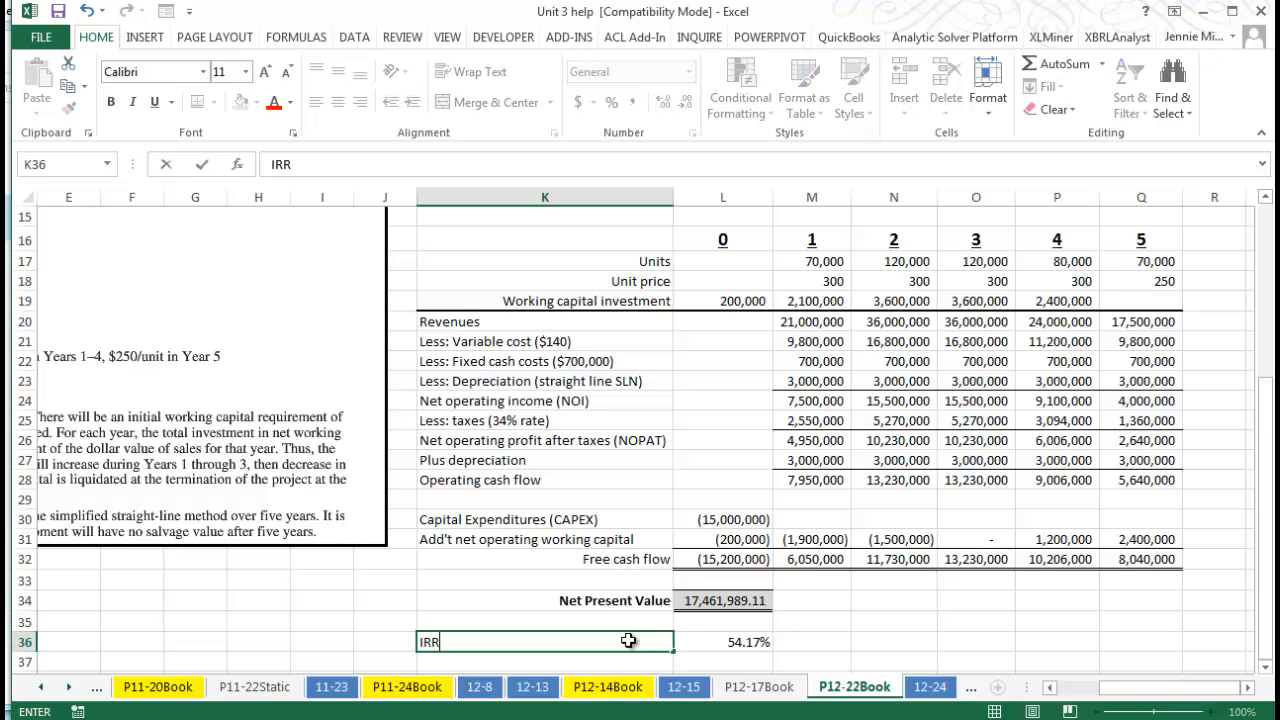
pyautogui.press('Return')
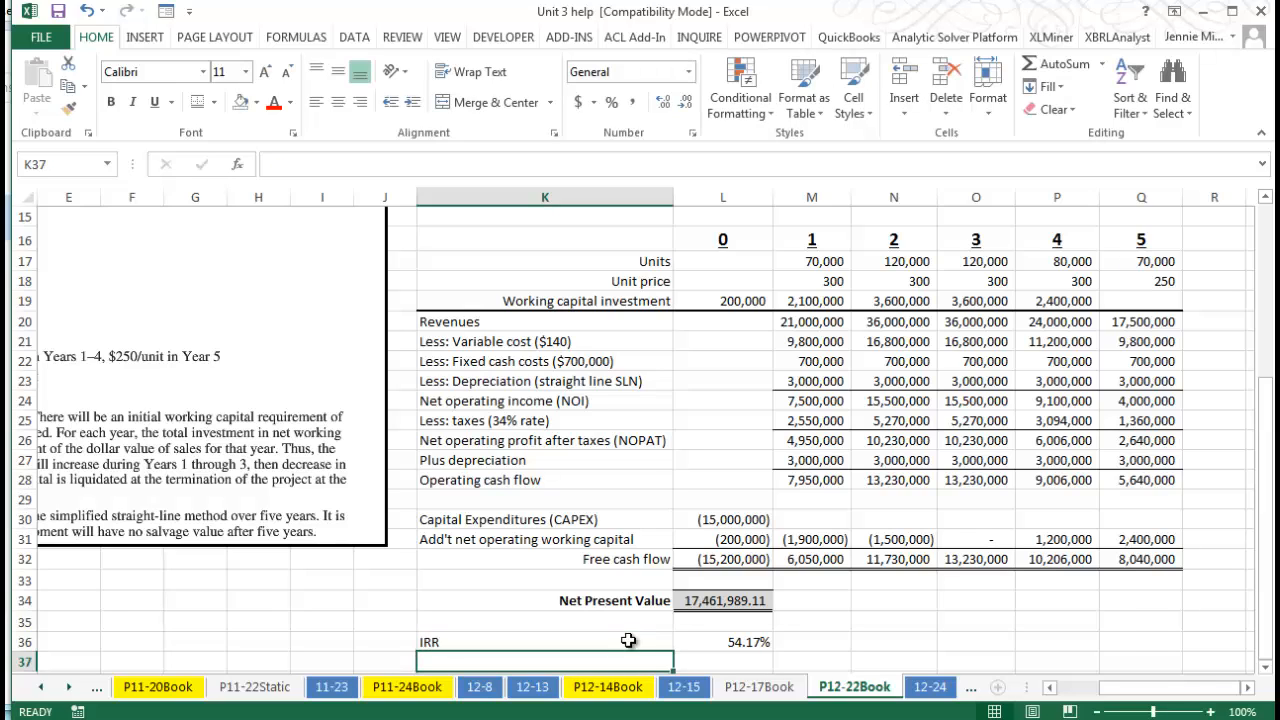
pyautogui.click(628, 640)
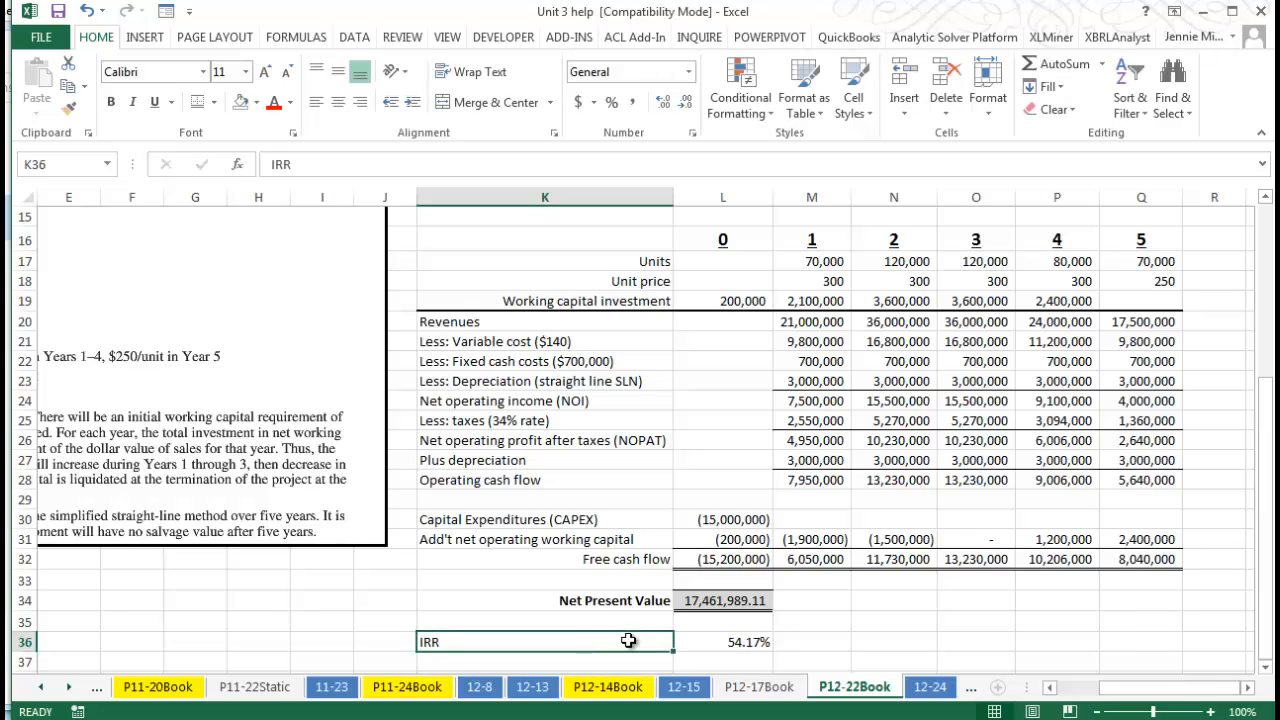
pyautogui.click(360, 102)
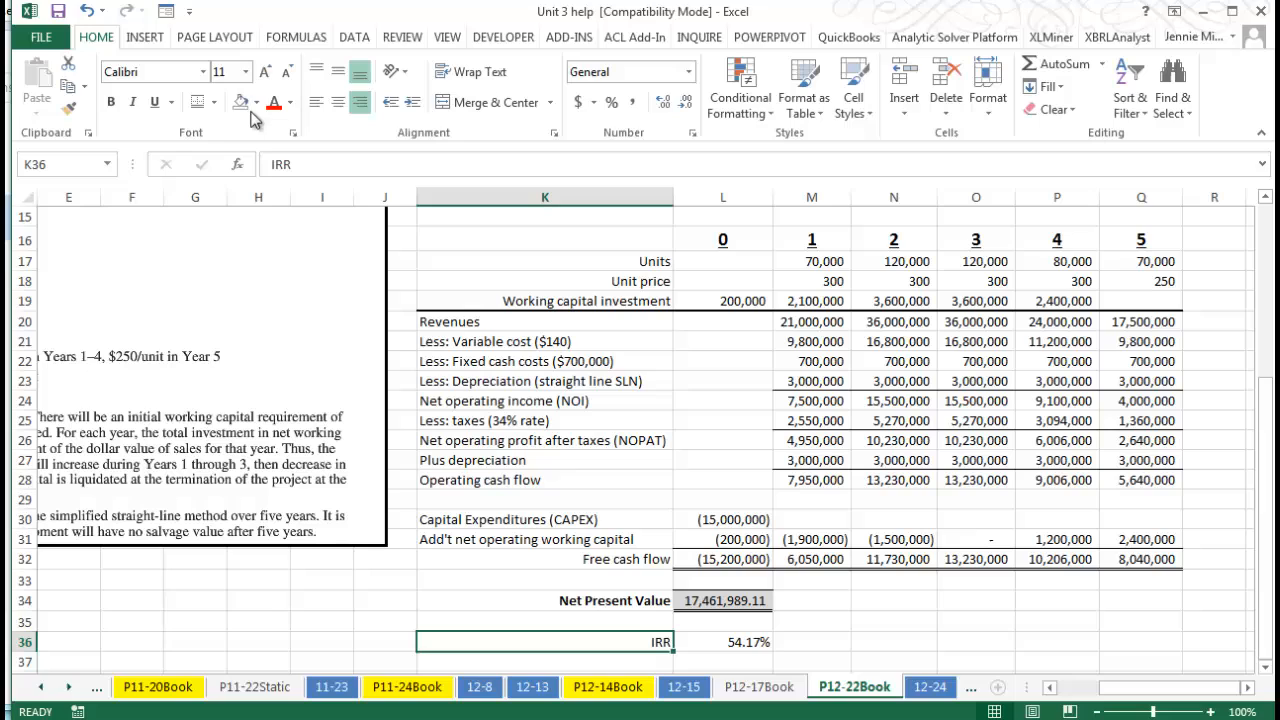
# Step: Fill the IRR result cell L36 with light gray, like the Net Present Value cell
pyautogui.click(740, 642)
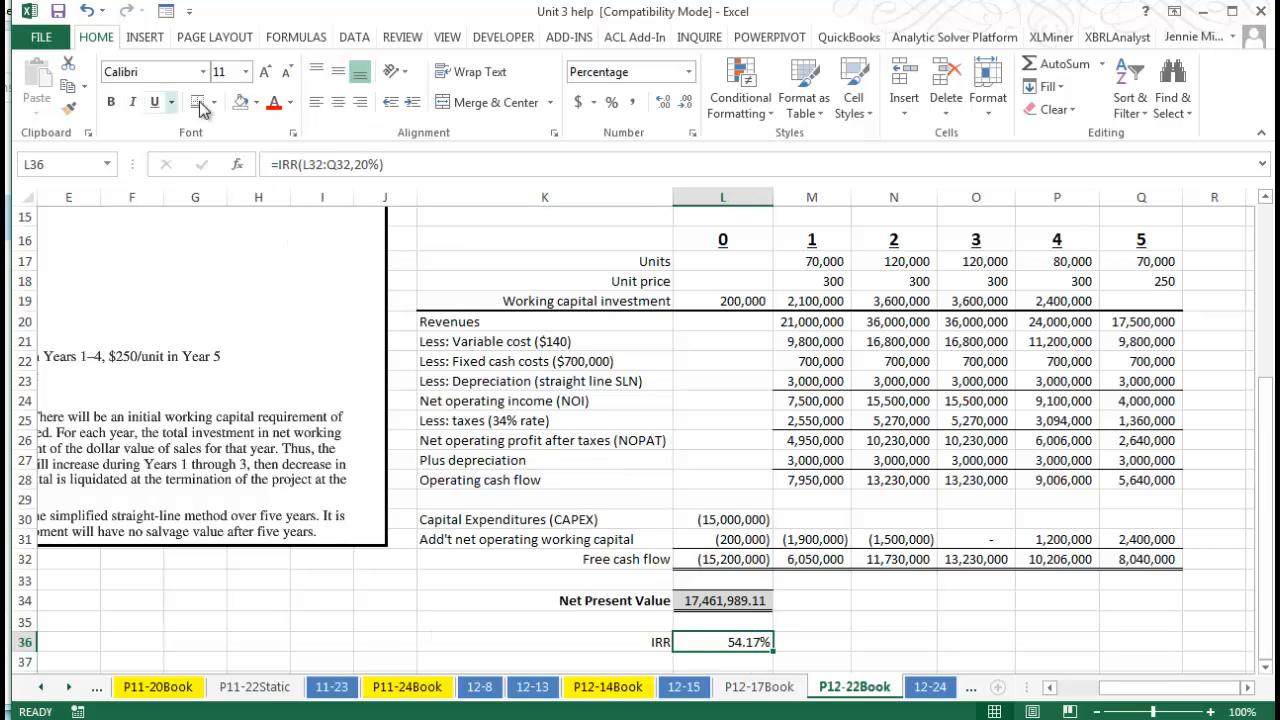
pyautogui.click(256, 108)
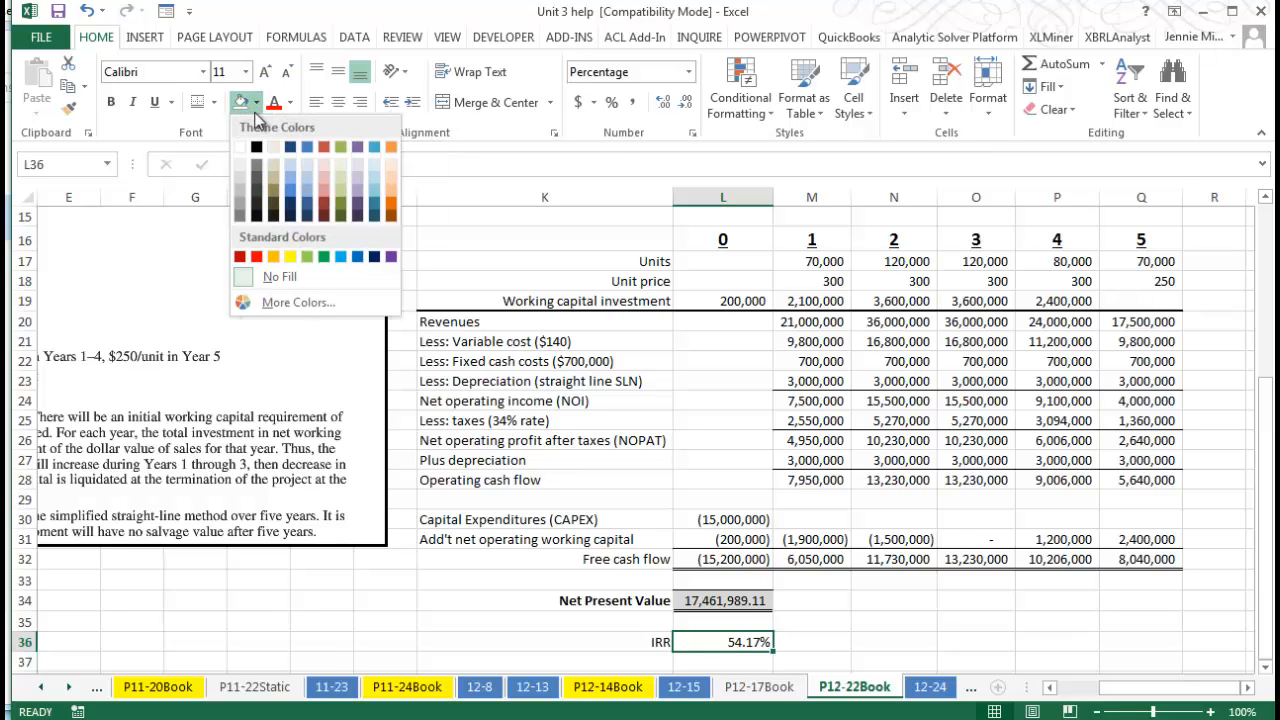
pyautogui.click(240, 175)
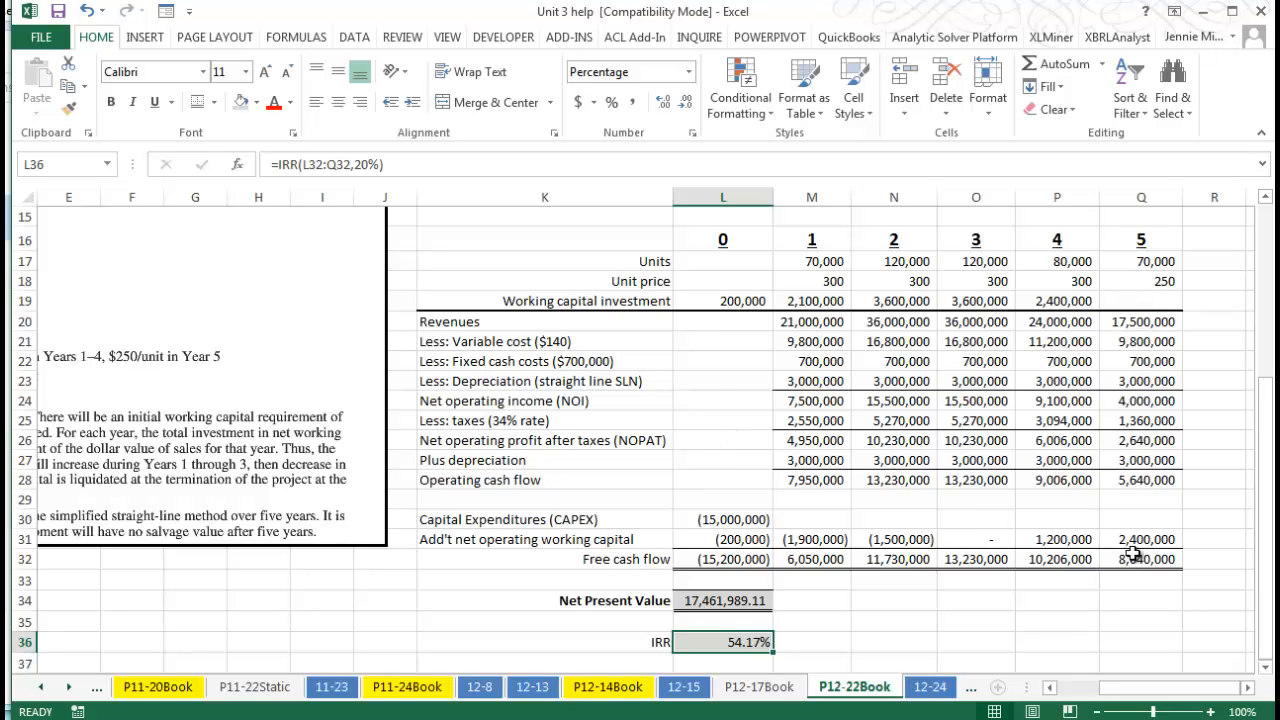
# Step: Review the 12-22 problem statement for its requested results and given information, alongside the cash flow table
pyautogui.moveTo(1140, 688); pyautogui.dragTo(1100, 690)
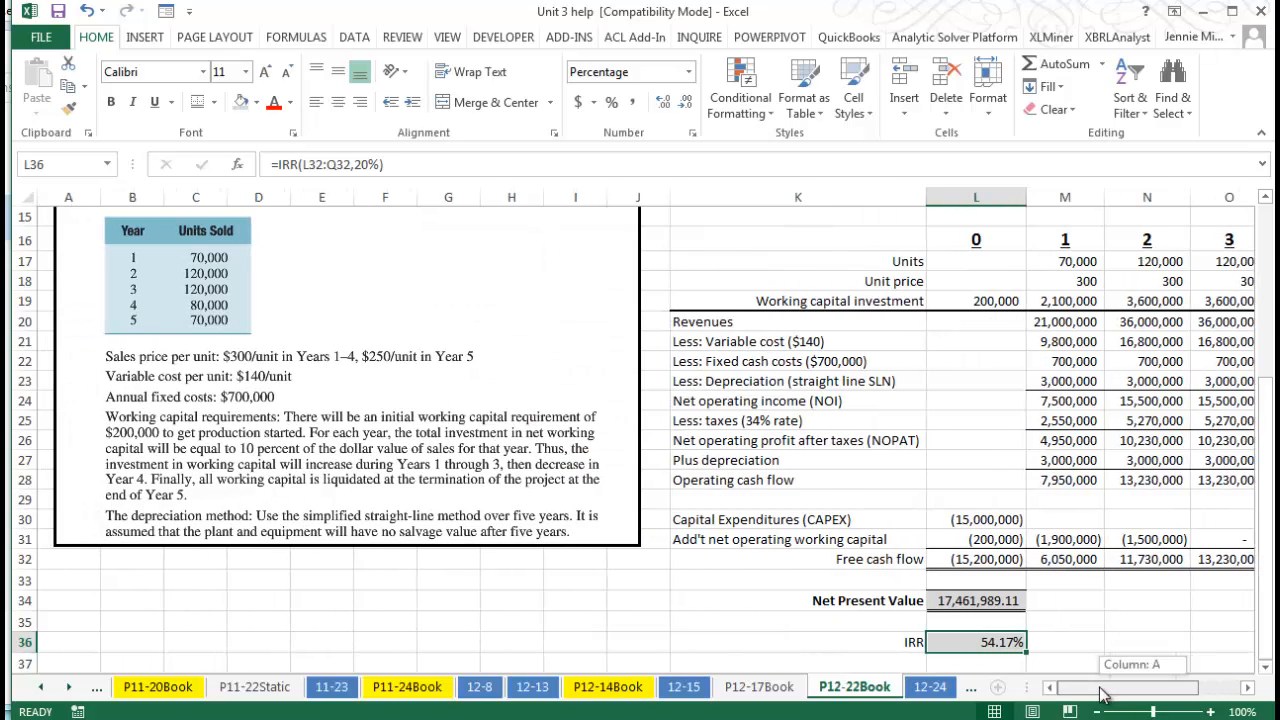
pyautogui.scroll(4, 691, 565)
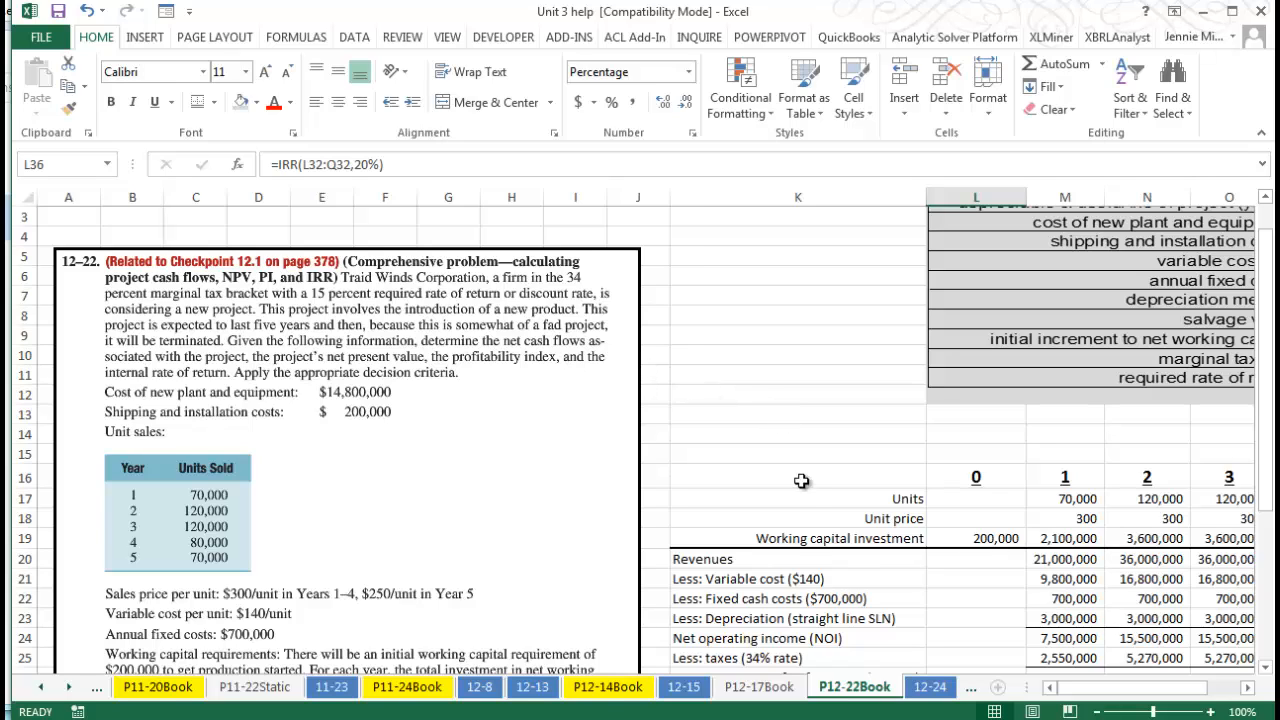
pyautogui.scroll(-1, 803, 491)
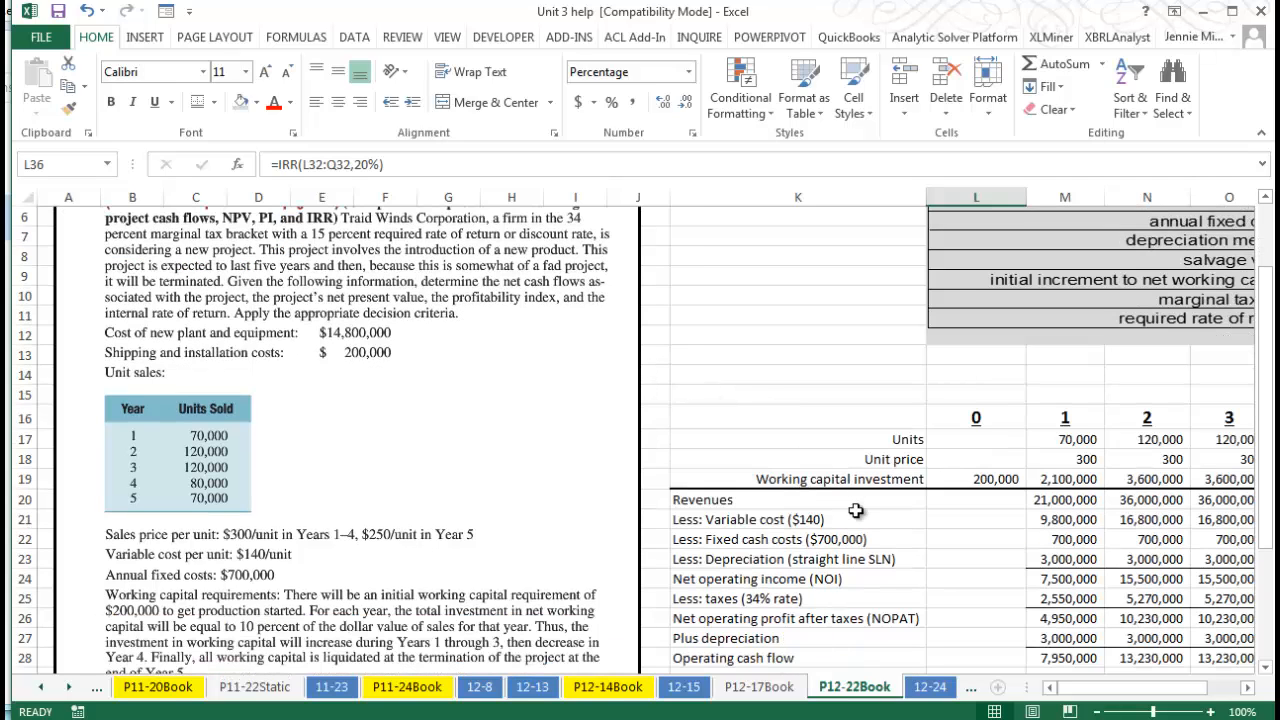
pyautogui.scroll(-1, 865, 513)
pyautogui.scroll(-1, 865, 513)
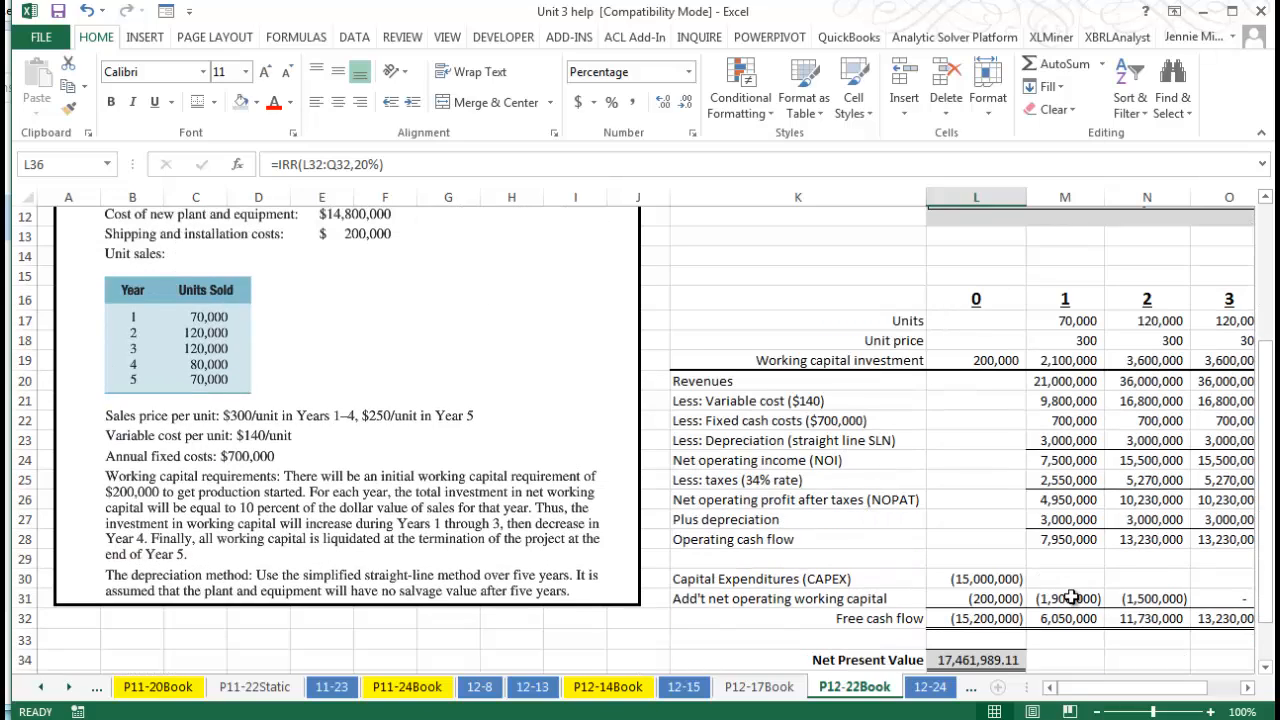